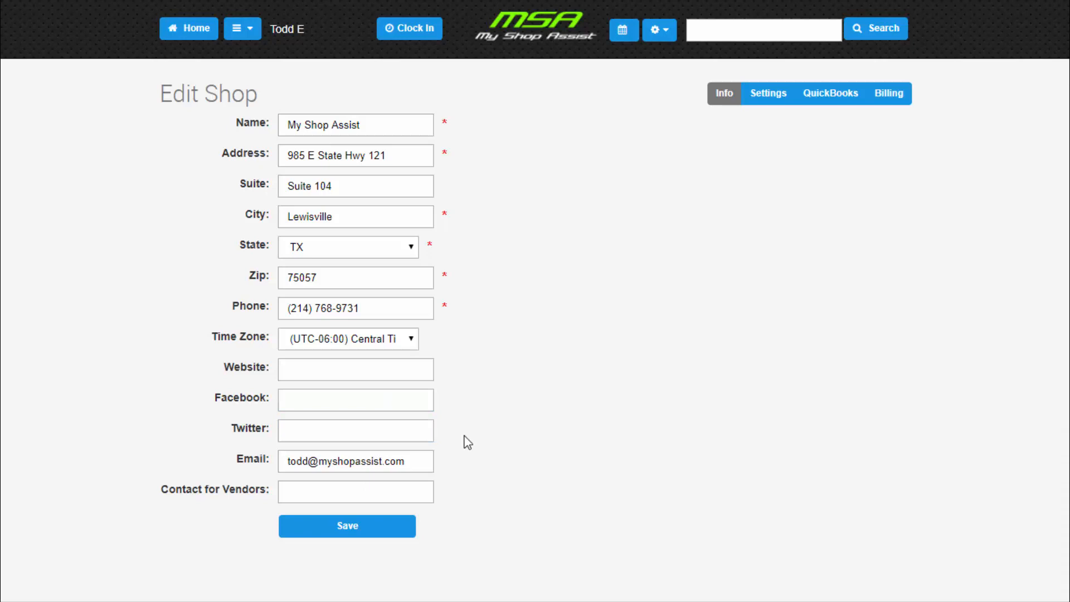
- Fill in the contact person's name for vendors in the shop information and save it
{"action": "left_click", "coordinate": [366, 492]}
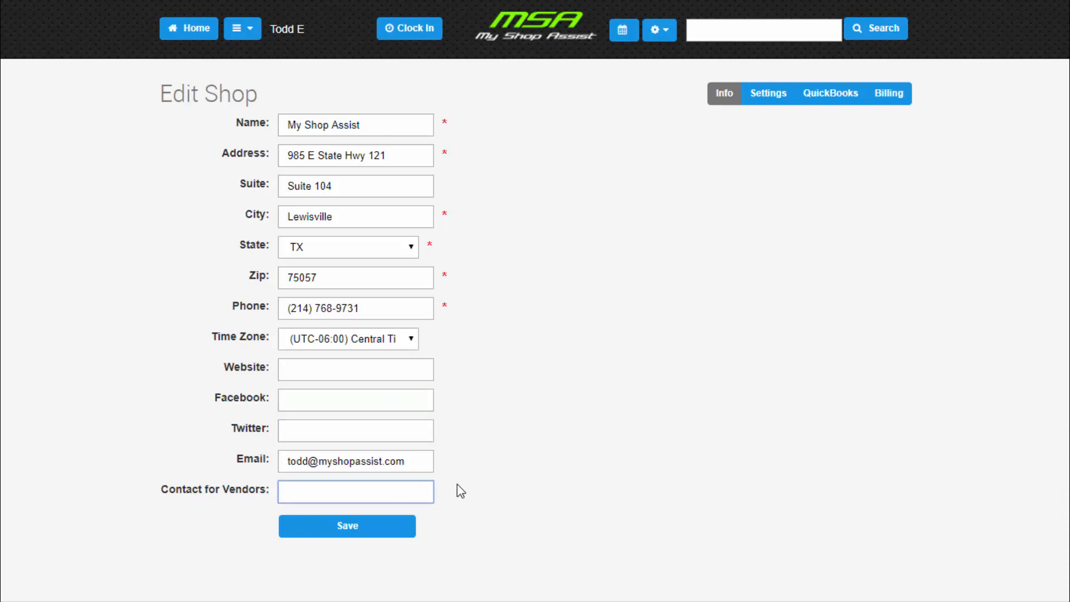
{"action": "left_click", "coordinate": [356, 539]}
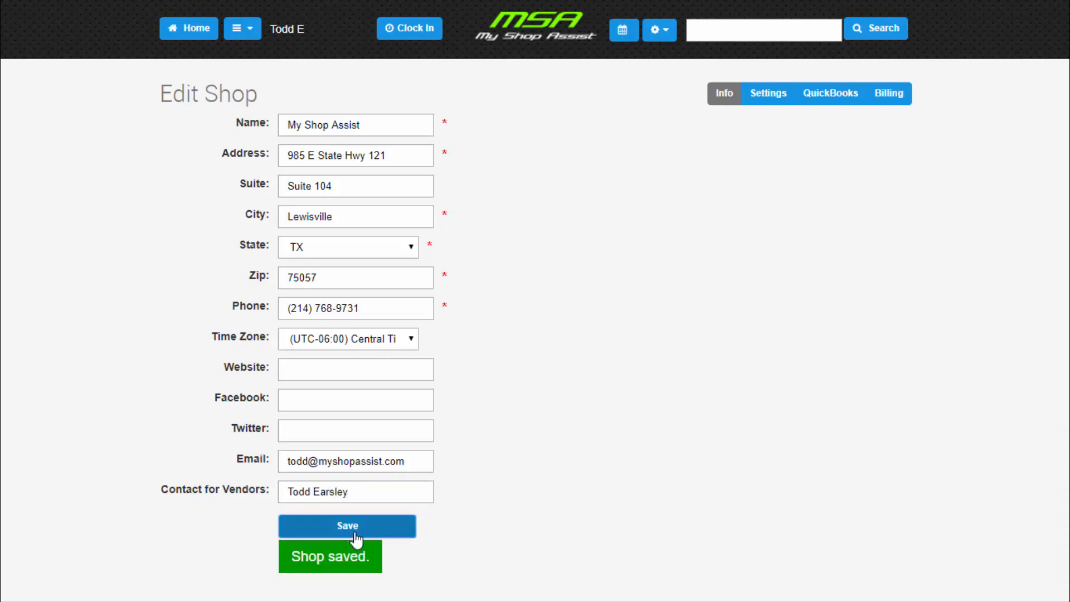
- In the shop settings, set the labor rate to 100 and the tax rate to 8.25%
{"action": "left_click", "coordinate": [767, 99]}
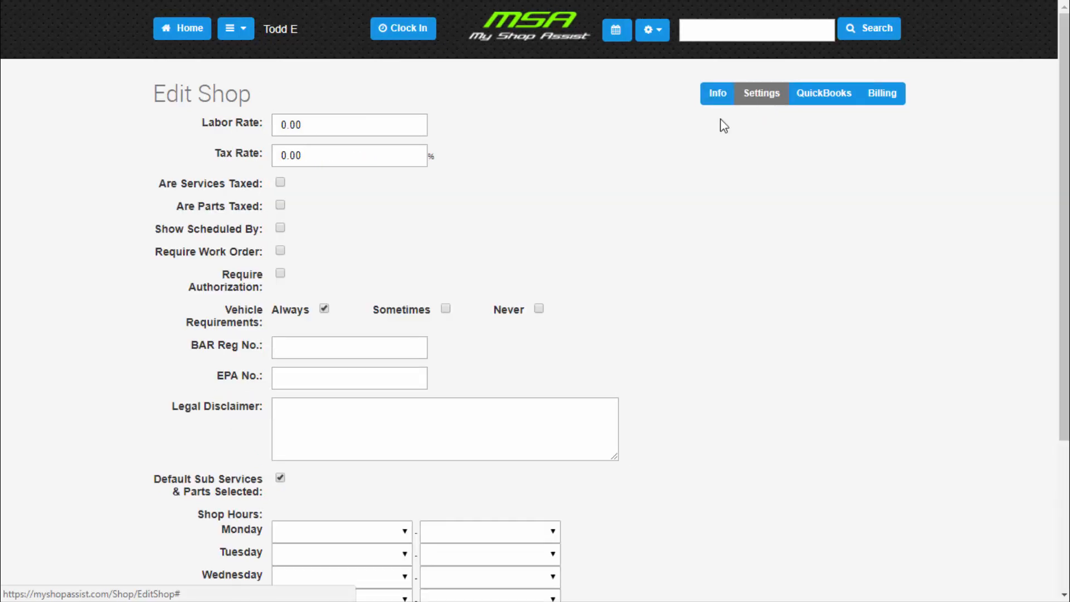
{"action": "left_click_drag", "start_coordinate": [312, 126], "coordinate": [274, 126]}
{"action": "type", "text": "100"}
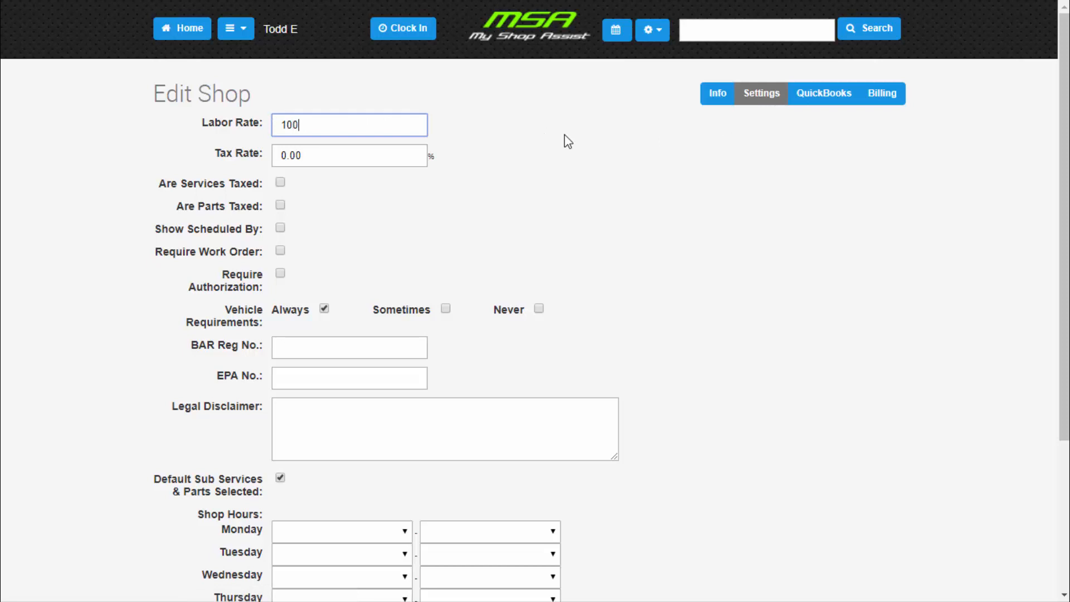
{"action": "left_click_drag", "start_coordinate": [315, 160], "coordinate": [277, 155]}
{"action": "type", "text": "8.25"}
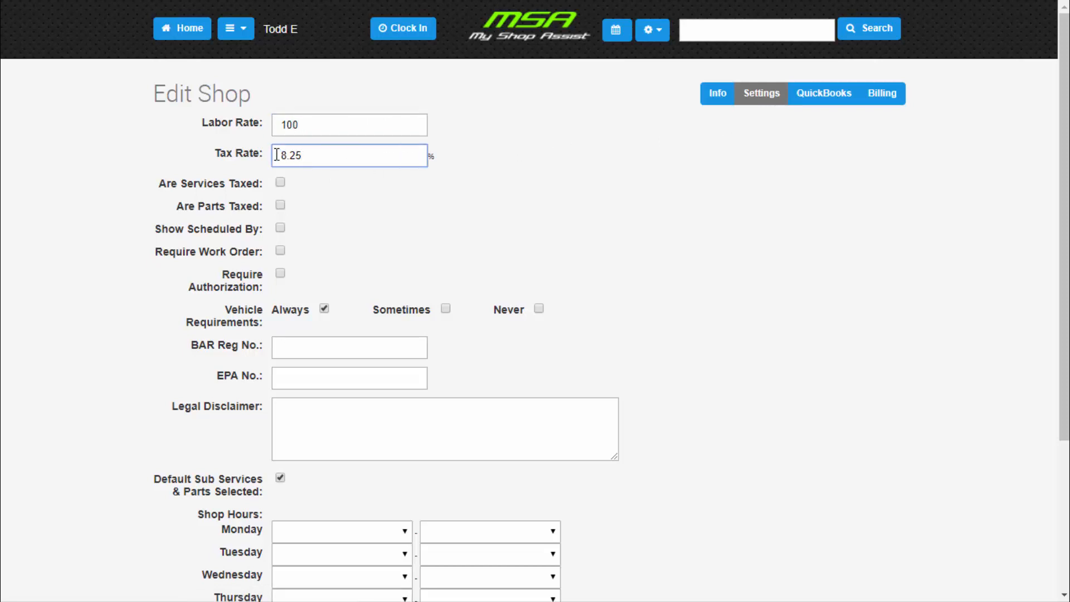
{"action": "left_click", "coordinate": [124, 198]}
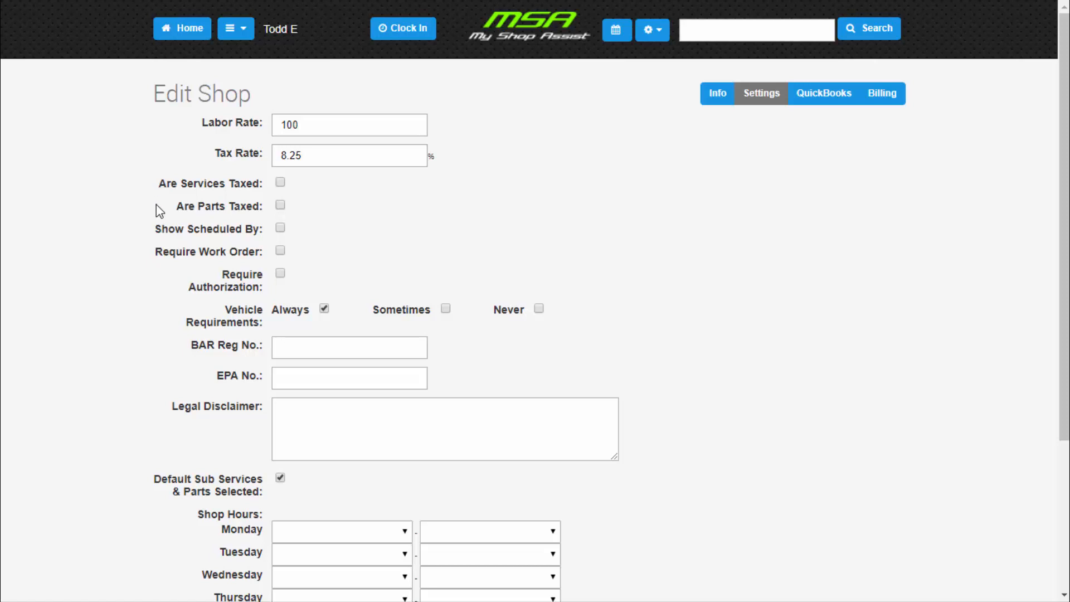
- Mark parts as taxed with vehicle requirements set to Always, and save the shop settings
{"action": "left_click", "coordinate": [281, 205]}
{"action": "left_click", "coordinate": [539, 309]}
{"action": "left_click", "coordinate": [324, 310]}
{"action": "scroll", "coordinate": [114, 290], "scroll_direction": "down", "scroll_amount": 2}
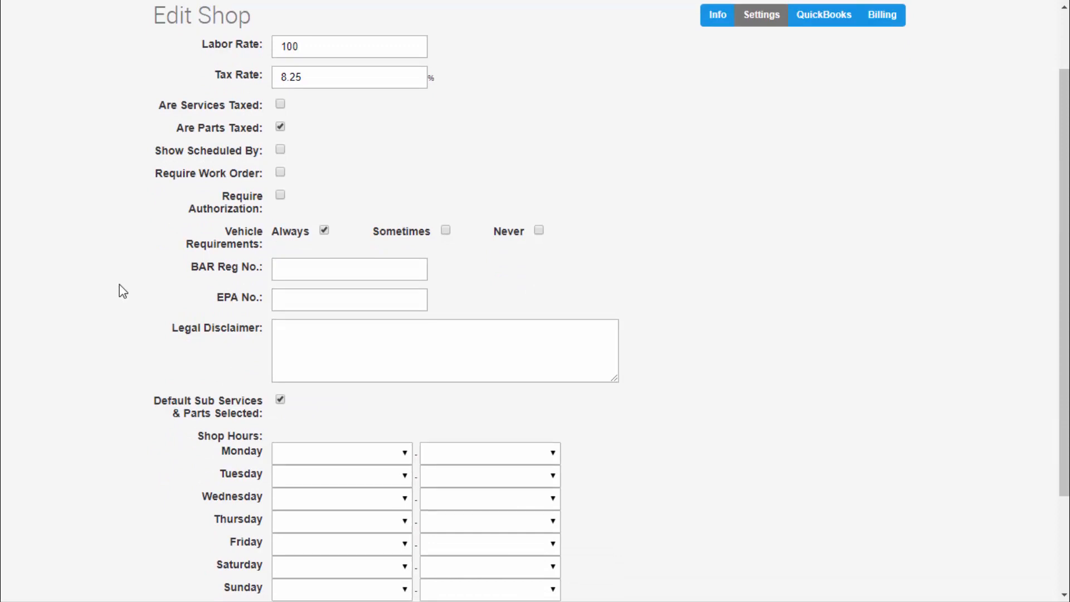
{"action": "scroll", "coordinate": [123, 290], "scroll_direction": "down", "scroll_amount": 2}
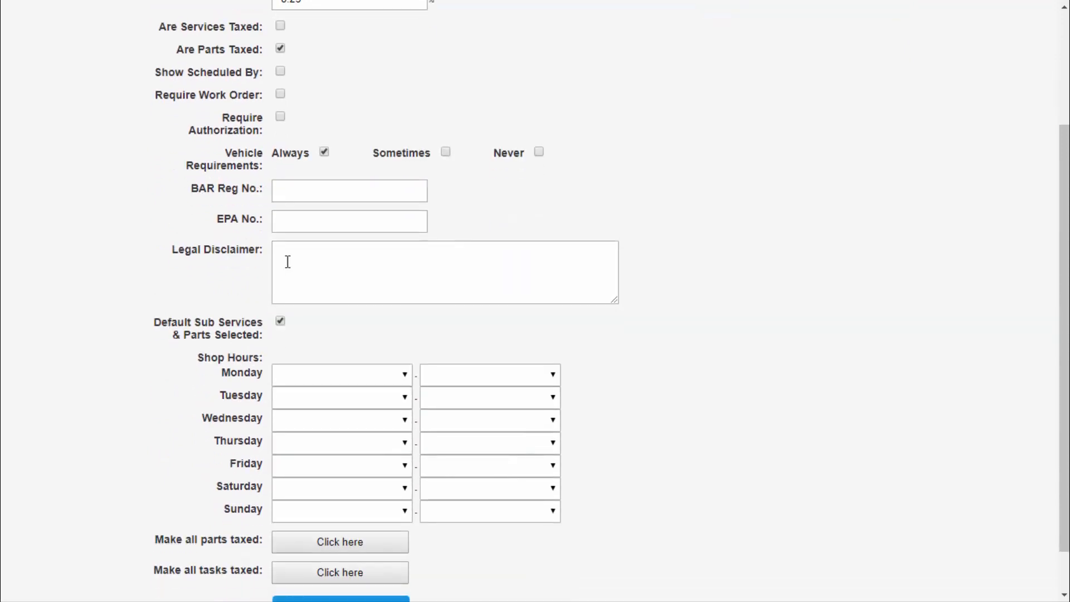
{"action": "left_click", "coordinate": [288, 262]}
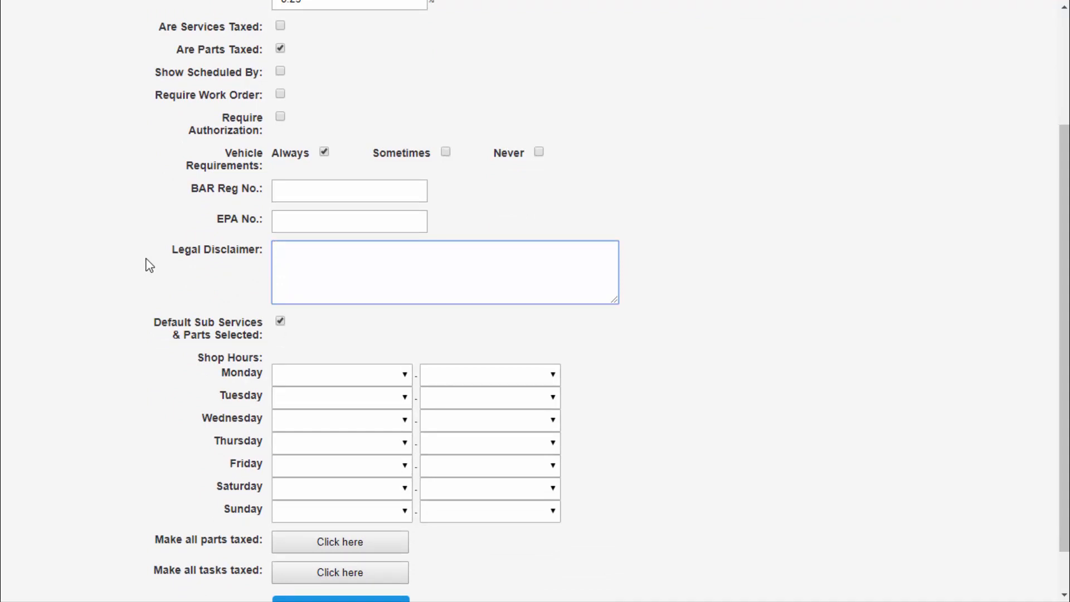
{"action": "scroll", "coordinate": [136, 282], "scroll_direction": "down", "scroll_amount": 1}
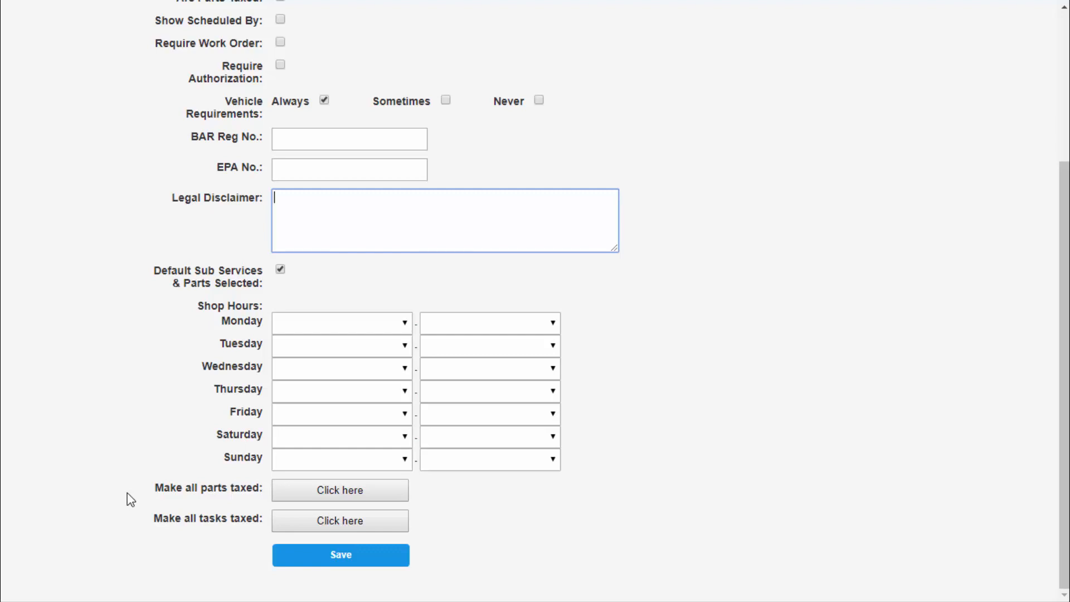
{"action": "left_click", "coordinate": [328, 560]}
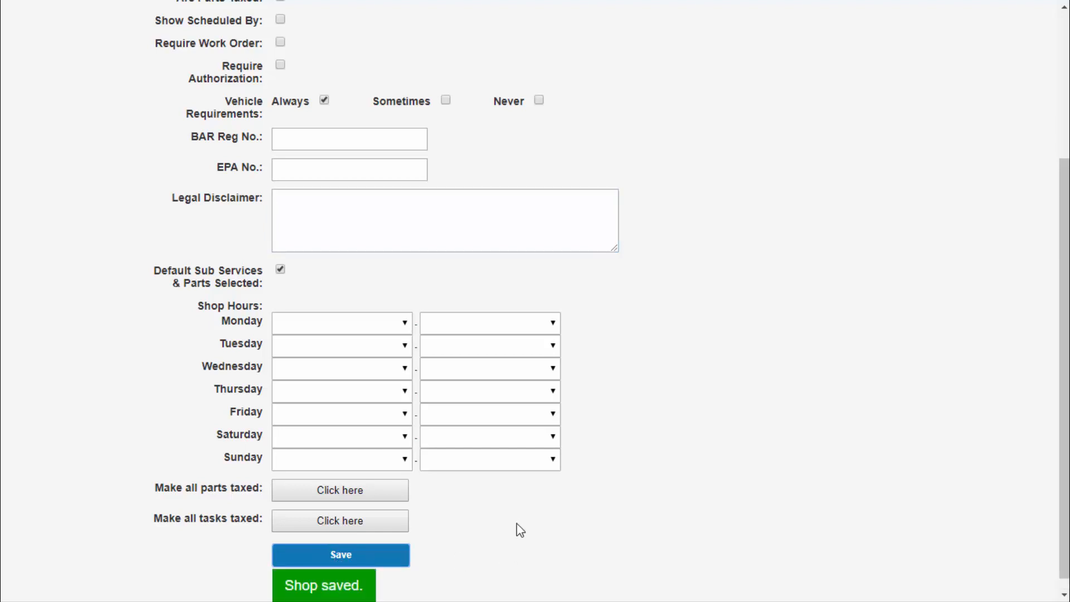
- Review the shop's QuickBooks integration settings for both the Desktop and Online versions
{"action": "scroll", "coordinate": [657, 470], "scroll_direction": "up", "scroll_amount": 4}
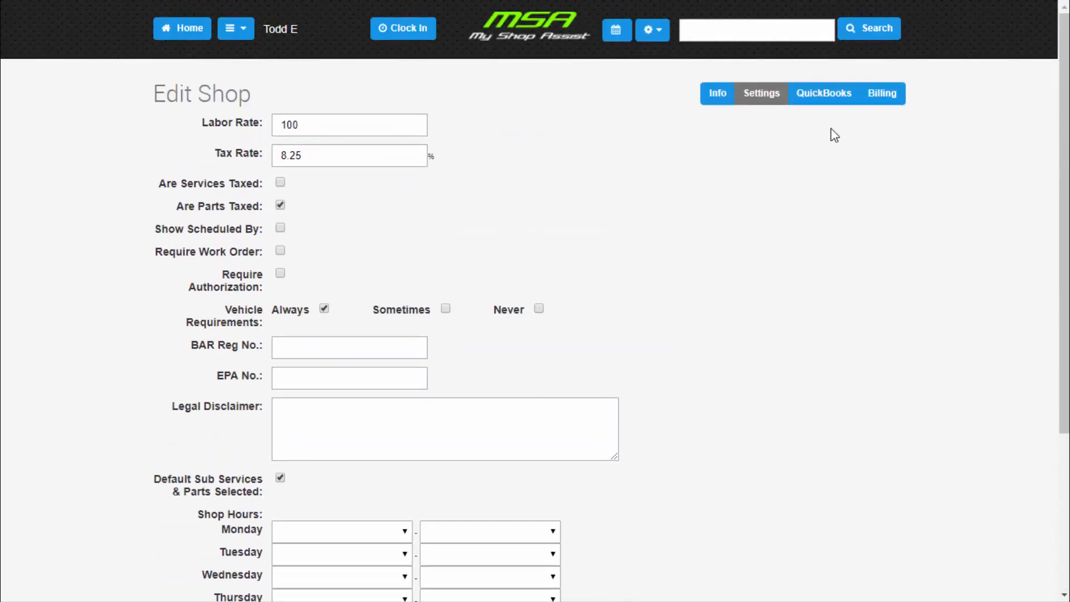
{"action": "left_click", "coordinate": [823, 107]}
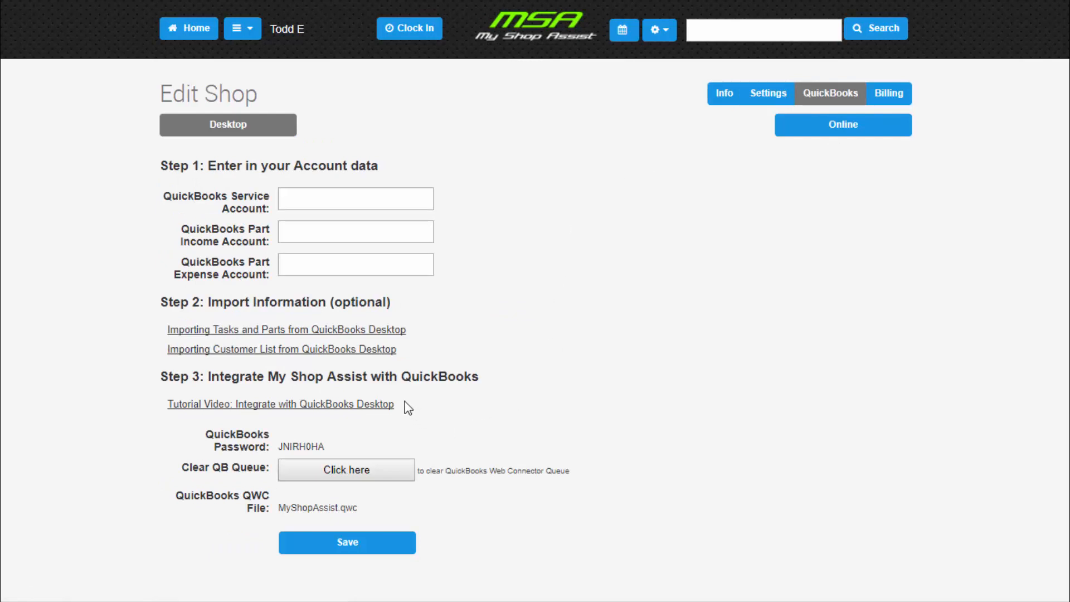
{"action": "left_click", "coordinate": [820, 134]}
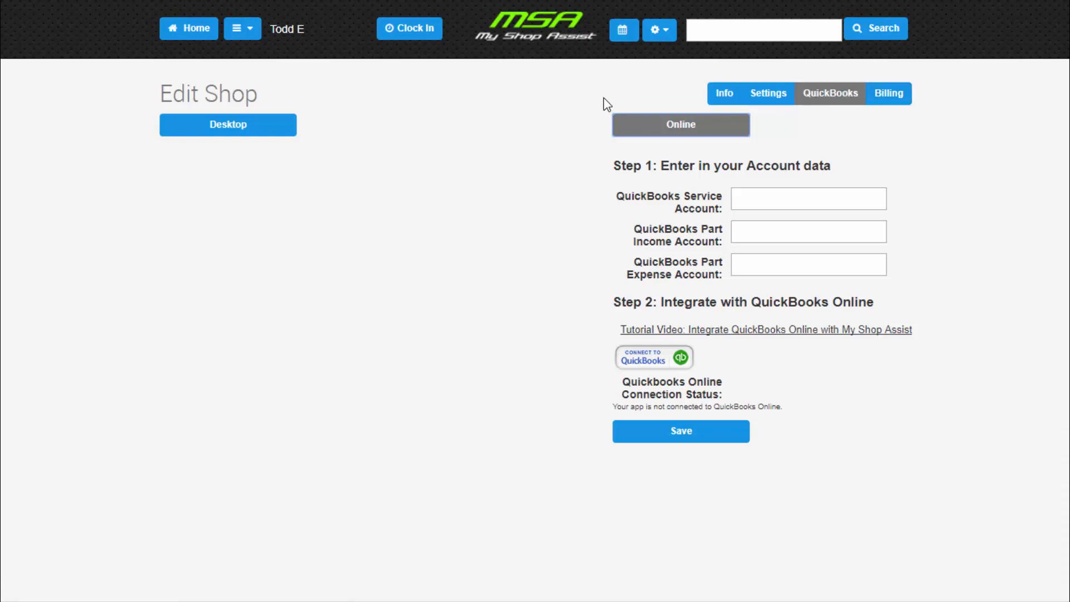
- In the shop's user list, change the existing manager's event color to bright green and save the user
{"action": "left_click", "coordinate": [662, 36]}
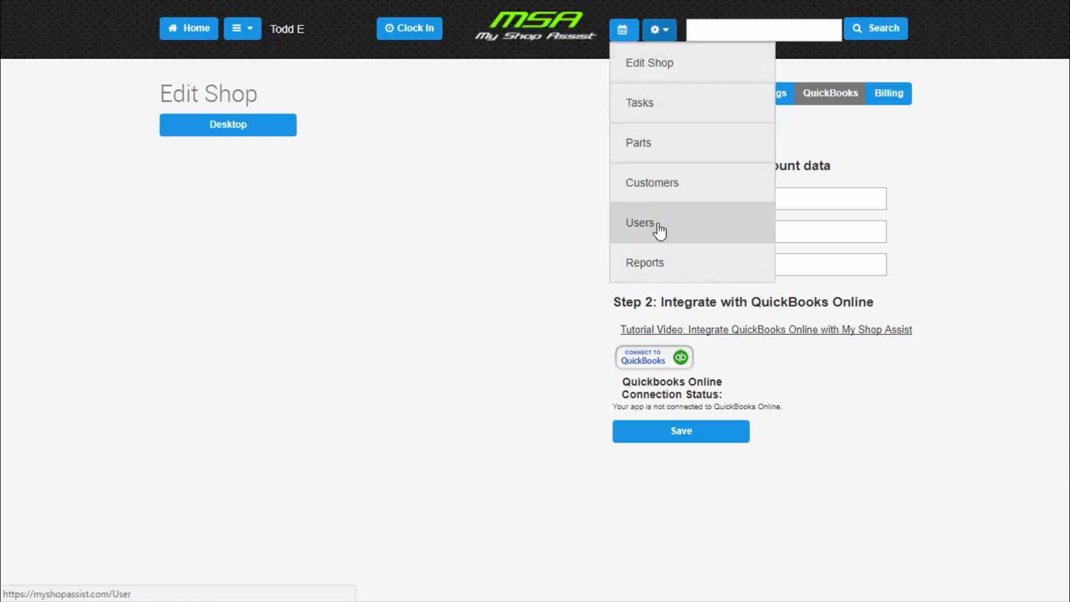
{"action": "left_click", "coordinate": [663, 225]}
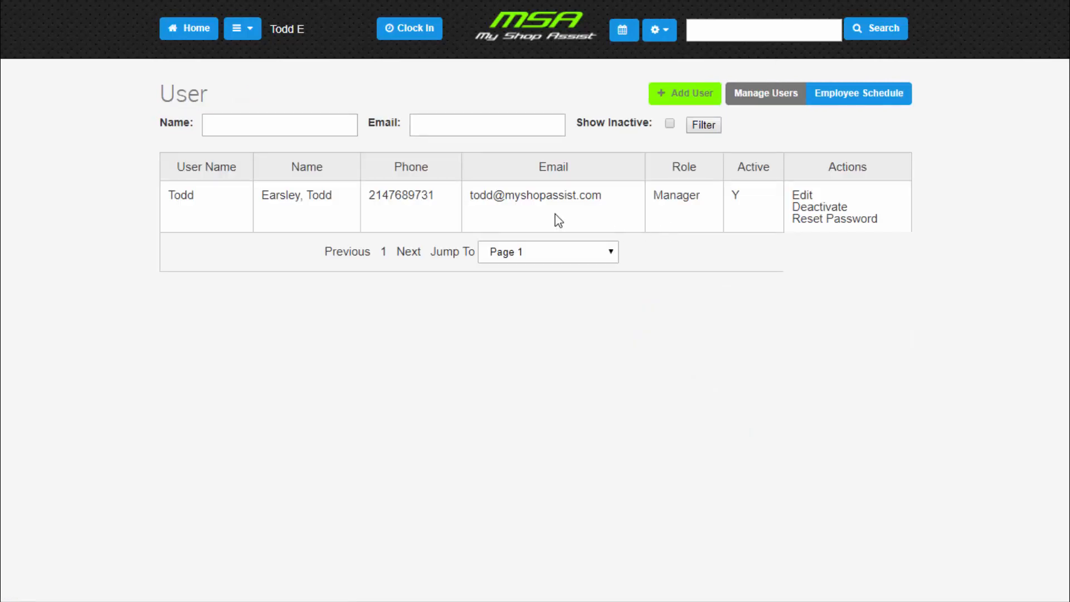
{"action": "left_click", "coordinate": [803, 196]}
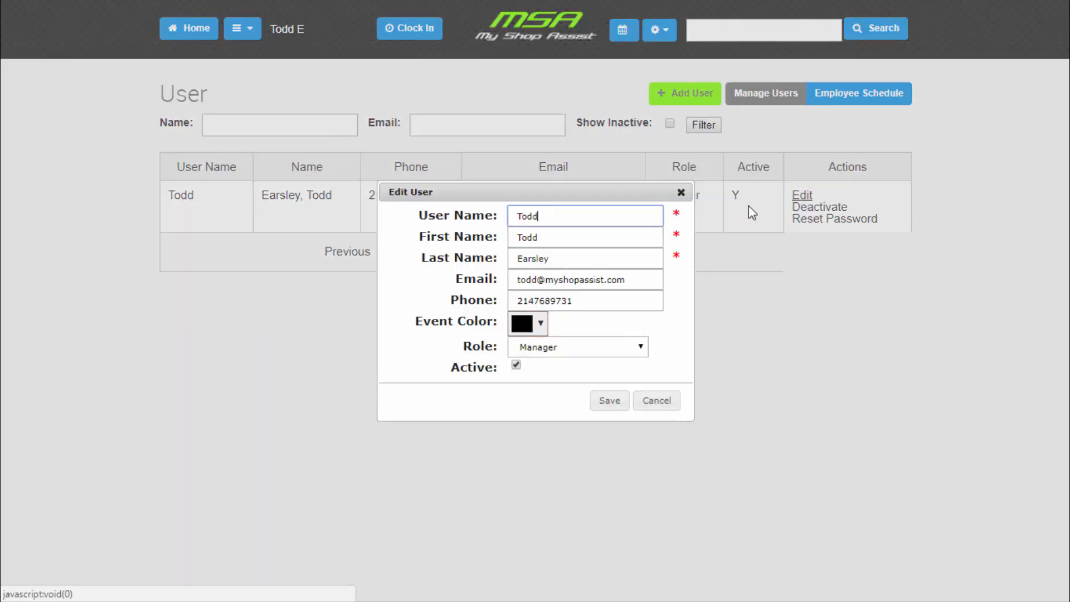
{"action": "left_click", "coordinate": [545, 326]}
{"action": "left_click", "coordinate": [636, 377]}
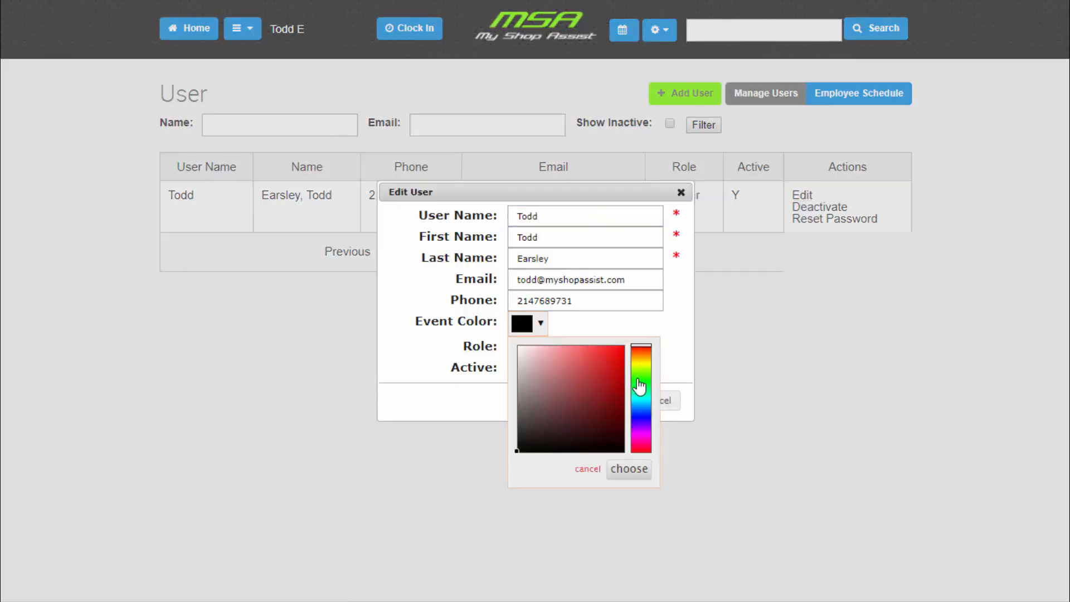
{"action": "left_click", "coordinate": [620, 347]}
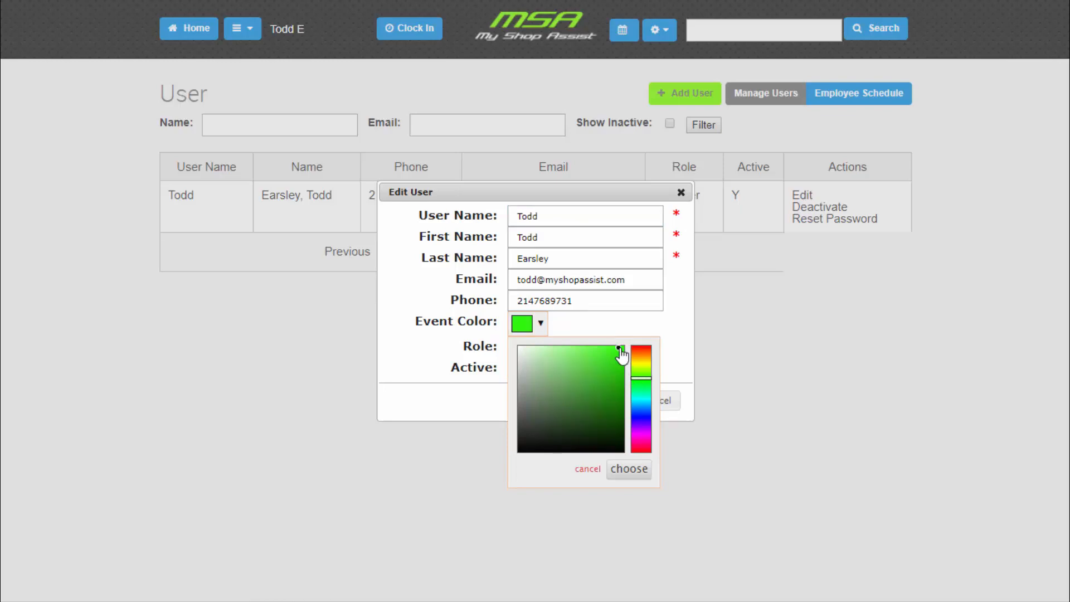
{"action": "left_click", "coordinate": [629, 470]}
{"action": "left_click", "coordinate": [610, 404]}
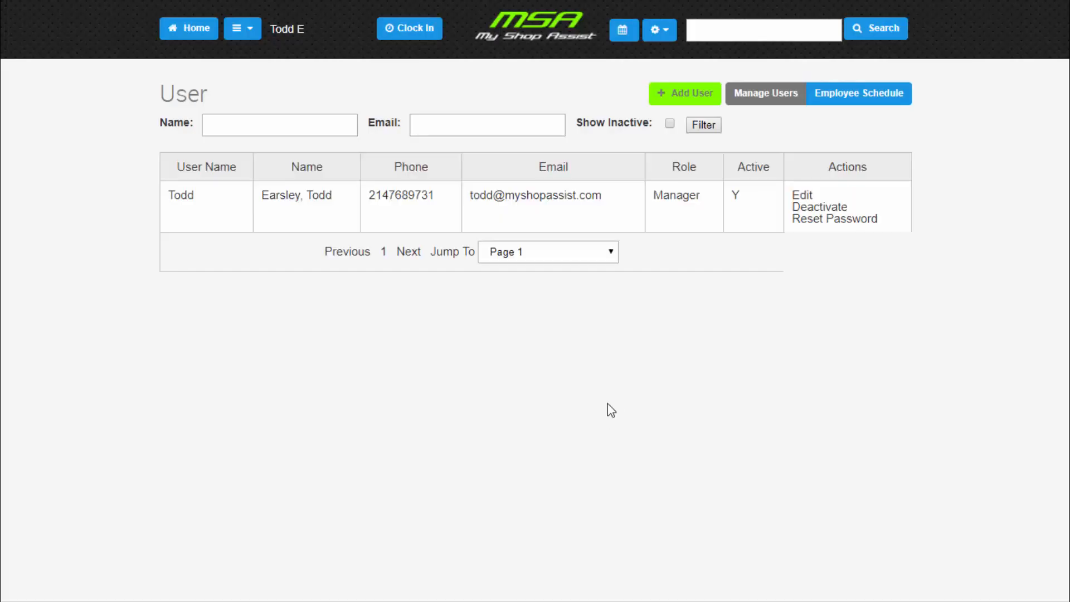
- Add a new user and enter the employee's user name, first name, last name and e-mail address
{"action": "left_click", "coordinate": [670, 104]}
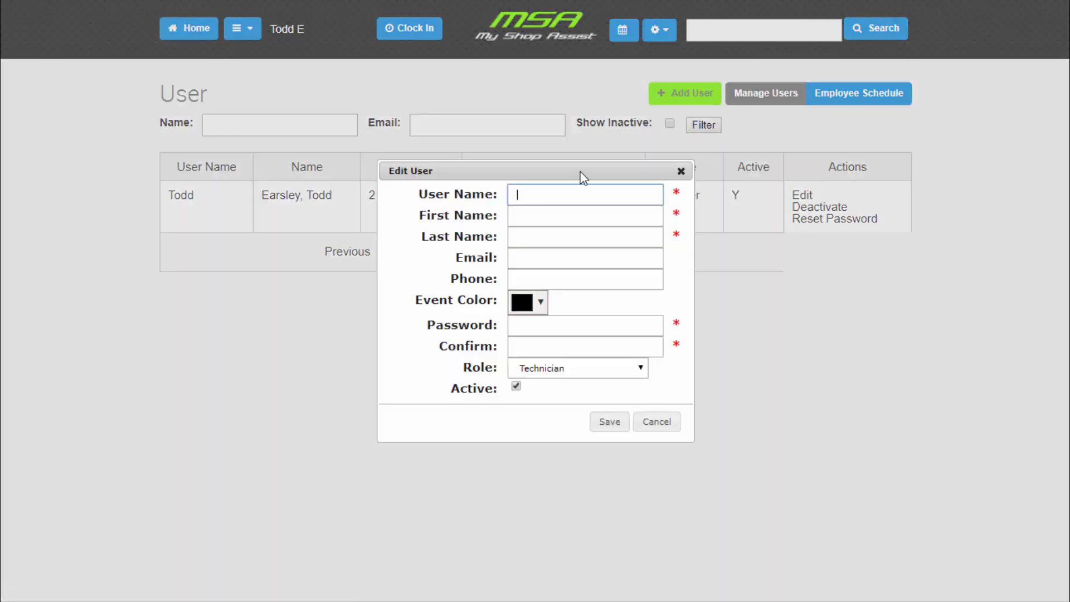
{"action": "type", "text": "Kevin"}
{"action": "key", "text": "Tab"}
{"action": "key", "text": "Tab"}
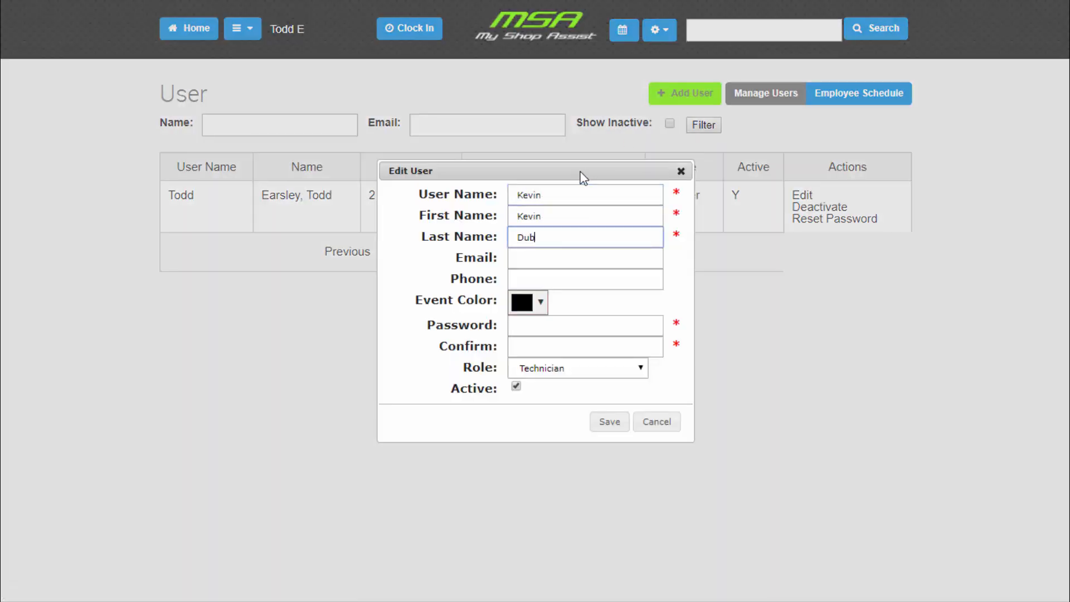
{"action": "key", "text": "Tab"}
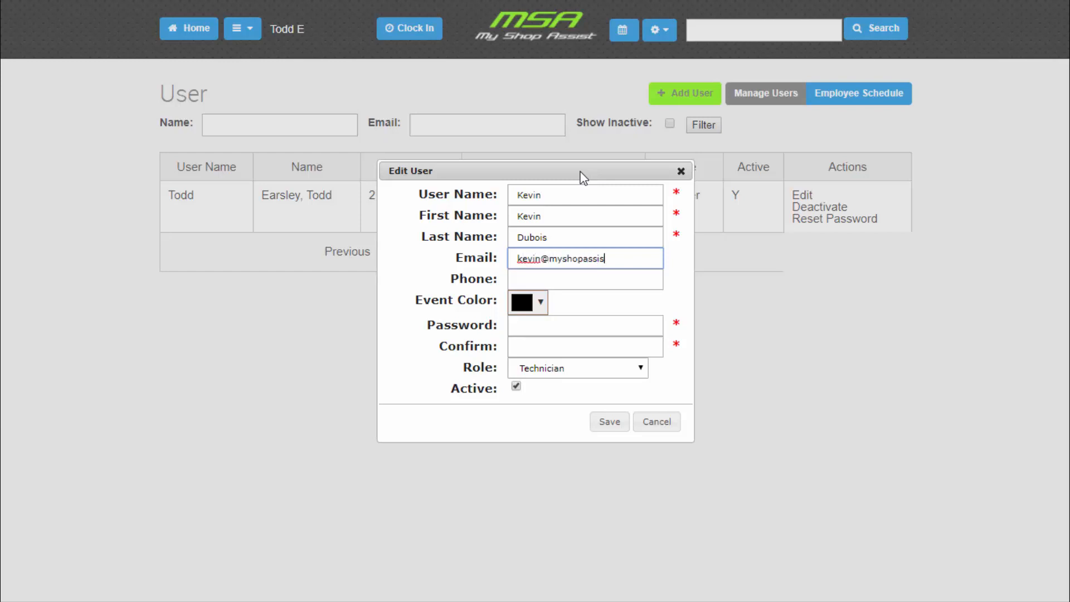
- Set the new user's event color to bright blue
{"action": "left_click", "coordinate": [541, 304]}
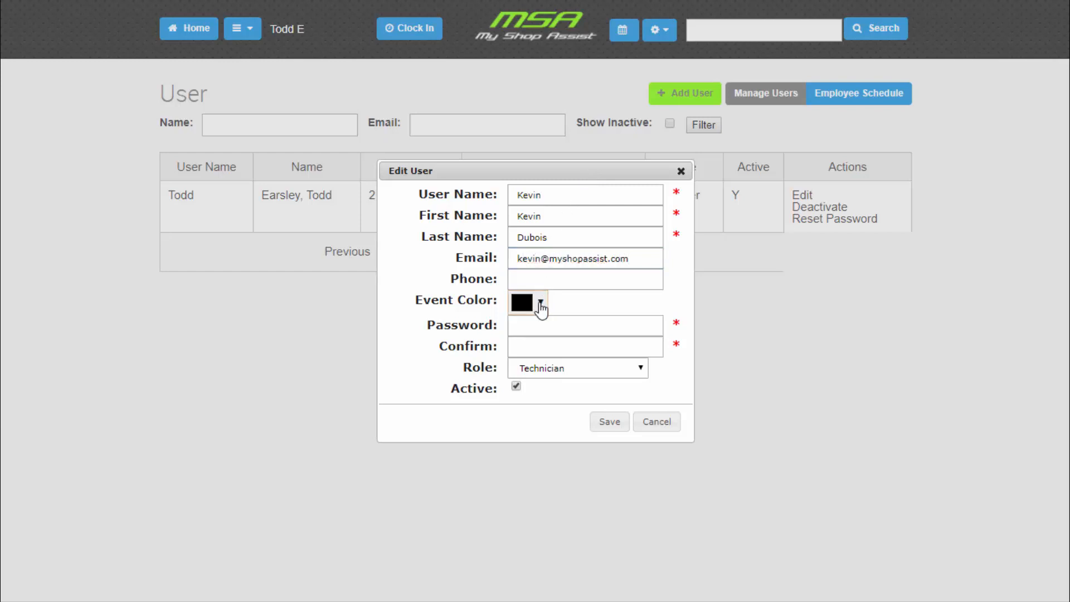
{"action": "left_click", "coordinate": [639, 387]}
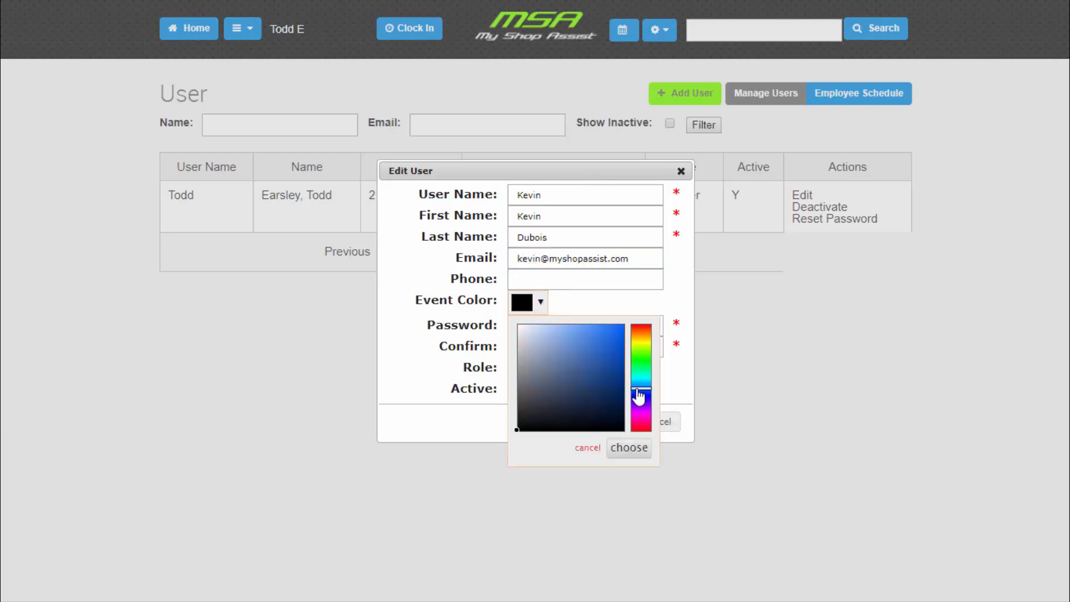
{"action": "left_click", "coordinate": [617, 341]}
{"action": "left_click", "coordinate": [628, 448]}
- Enter and confirm the new user's password, assign the Technician role, and save the user
{"action": "left_click", "coordinate": [595, 326]}
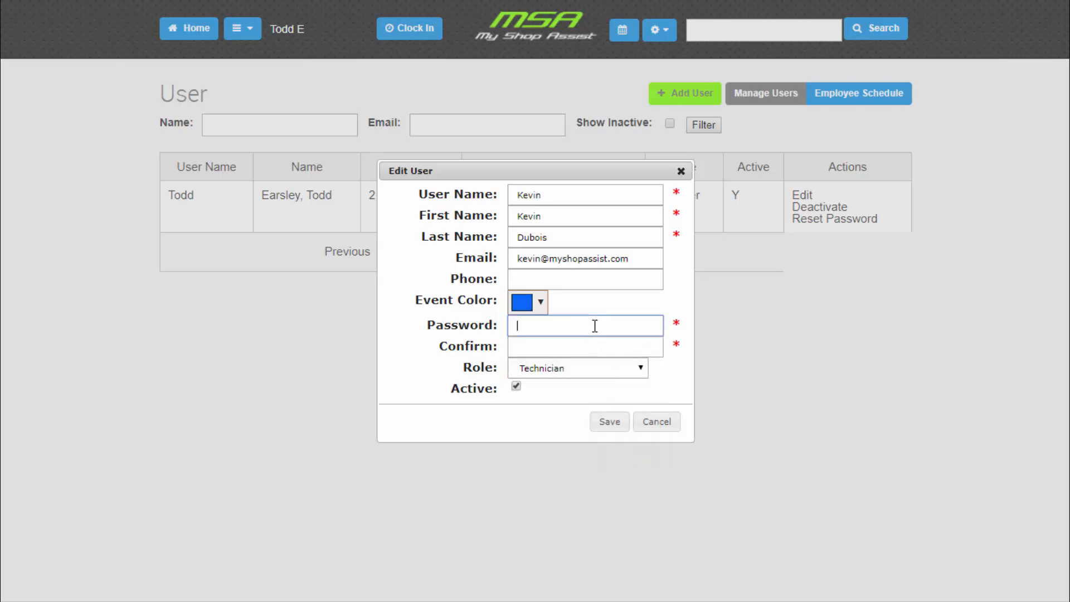
{"action": "type", "text": "•••••"}
{"action": "key", "text": "Tab"}
{"action": "type", "text": "•••••"}
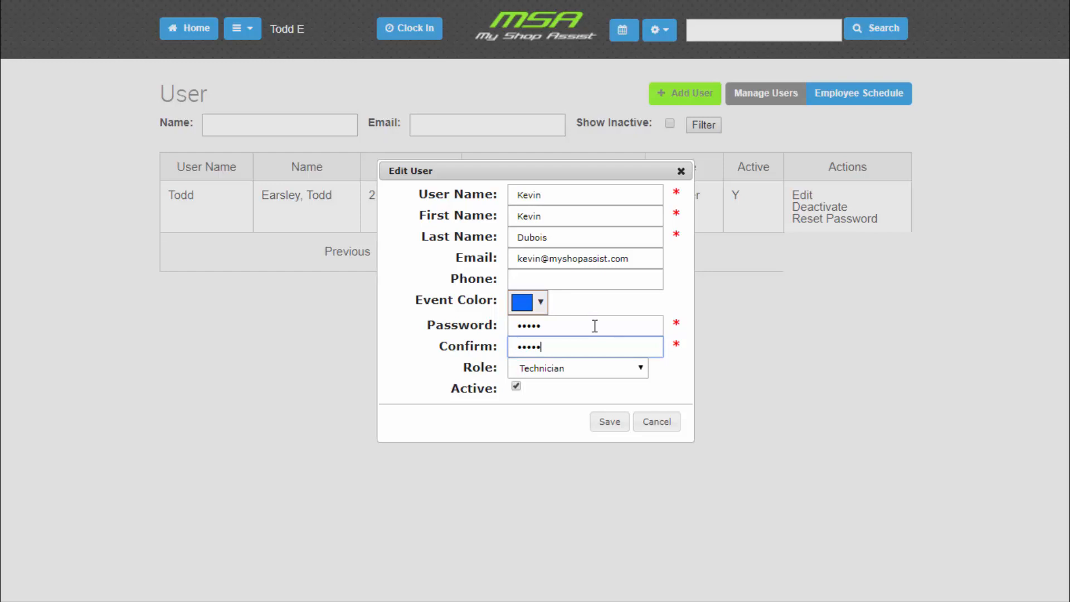
{"action": "left_click", "coordinate": [647, 372]}
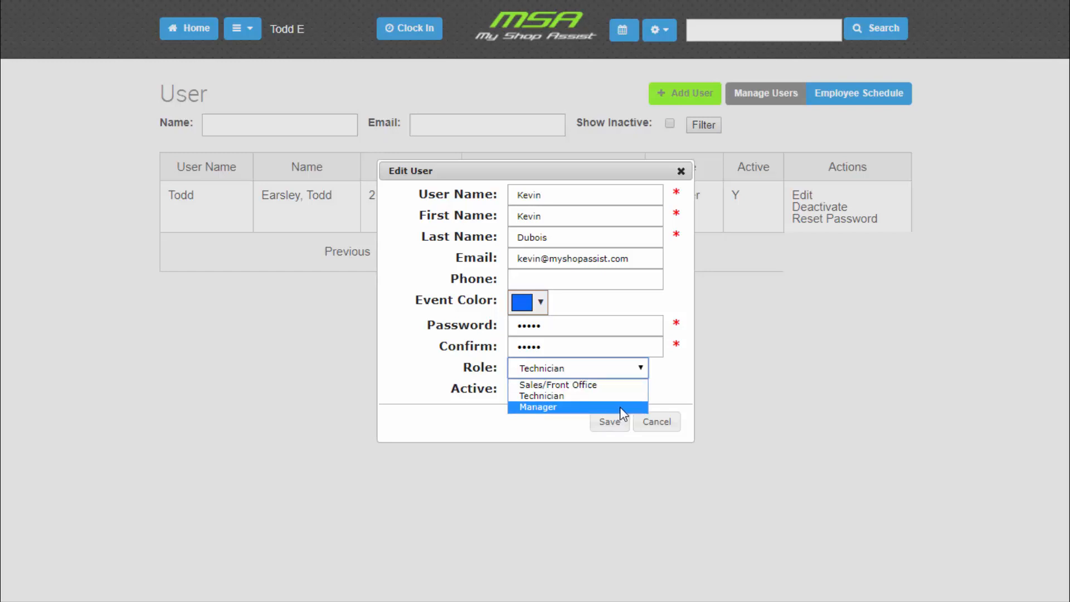
{"action": "left_click", "coordinate": [627, 397]}
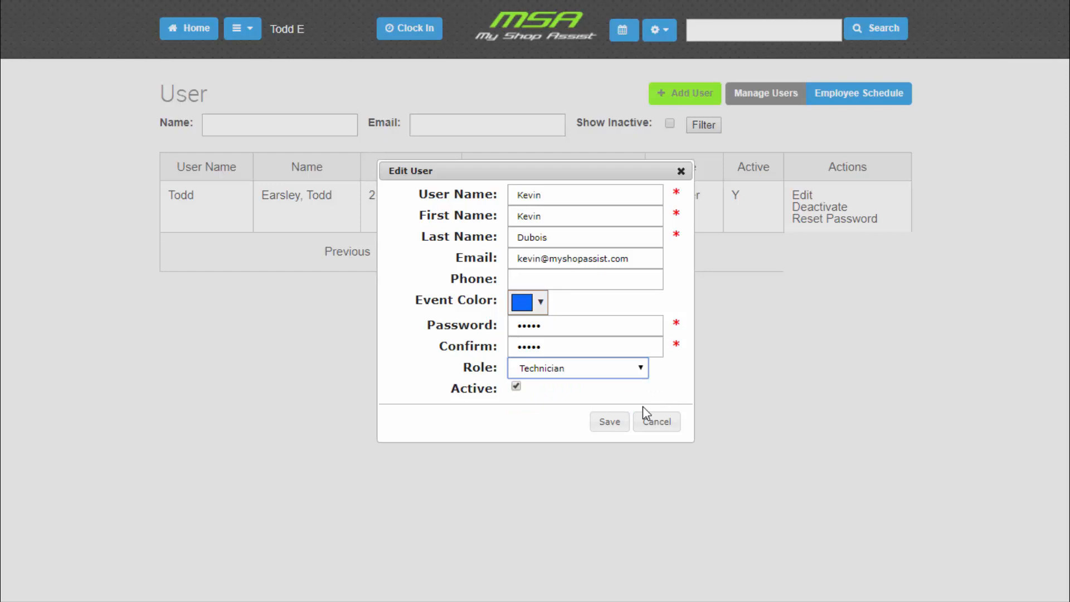
{"action": "left_click", "coordinate": [613, 422]}
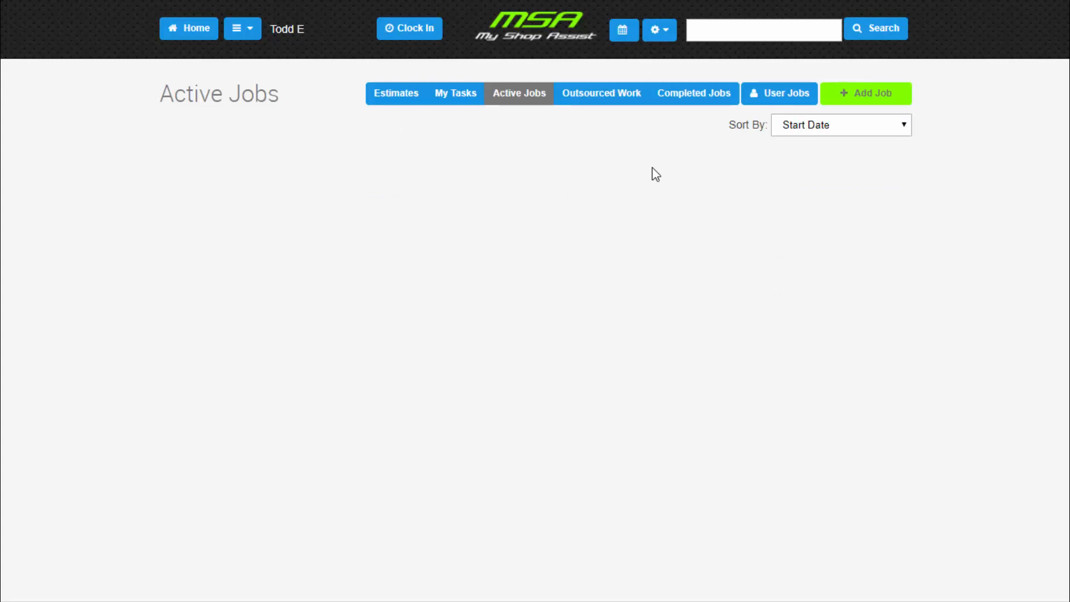
- Start a new job from the active jobs and open the form for adding a new customer
{"action": "left_click", "coordinate": [857, 105]}
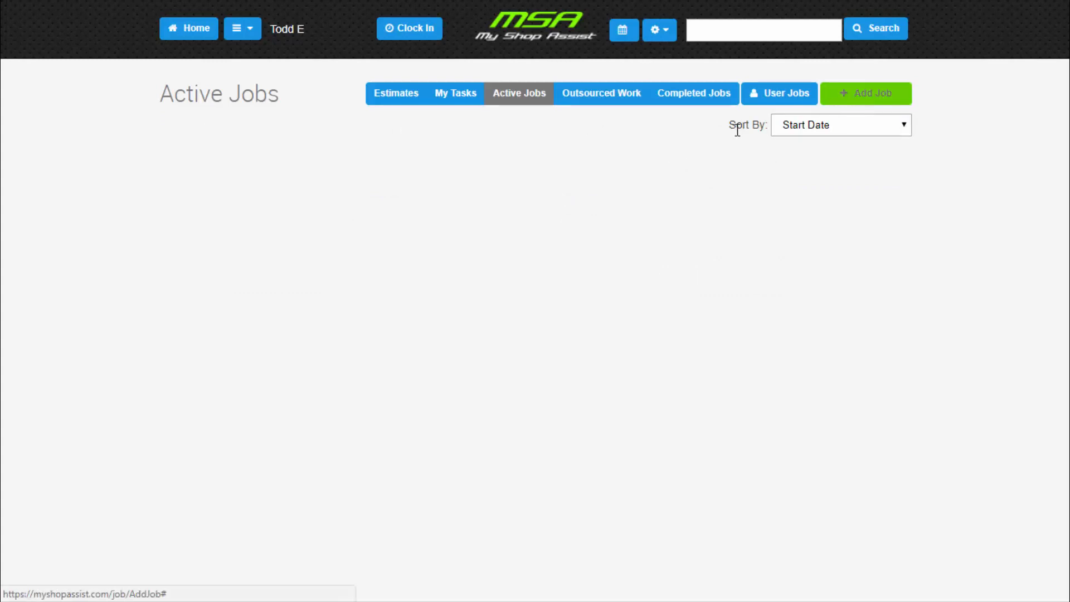
{"action": "left_click", "coordinate": [370, 141]}
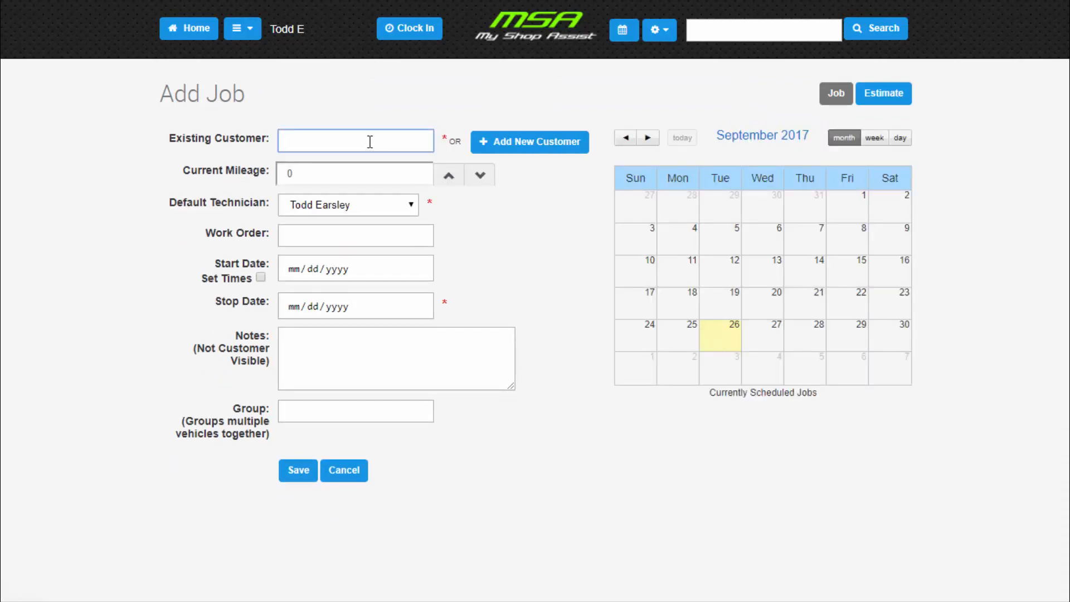
{"action": "left_click", "coordinate": [529, 149]}
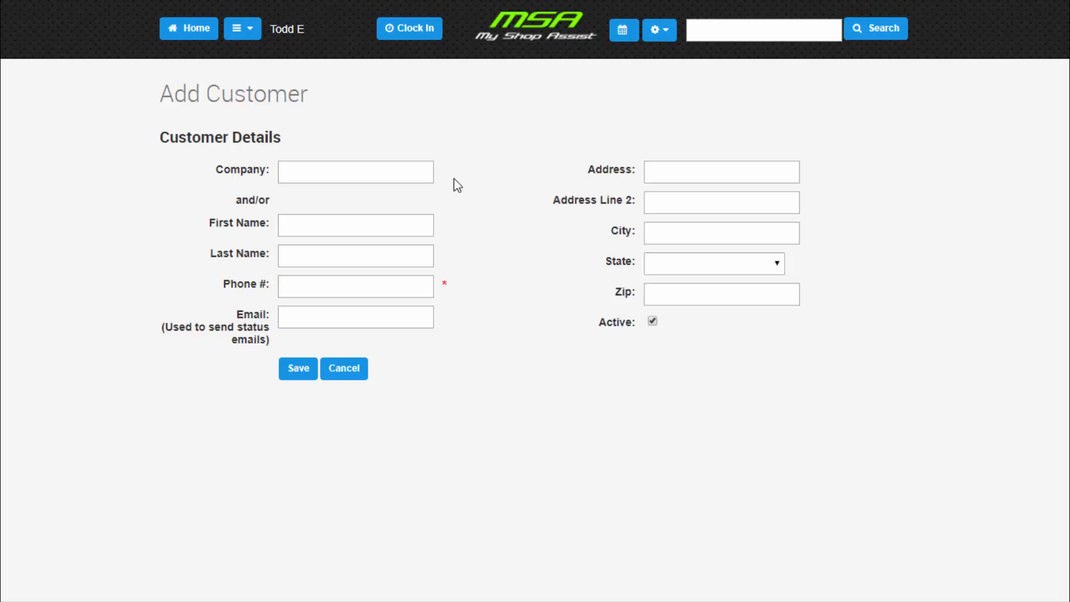
- Enter the new customer's first name, last name and phone number
{"action": "left_click", "coordinate": [401, 230]}
{"action": "key", "text": "Tab"}
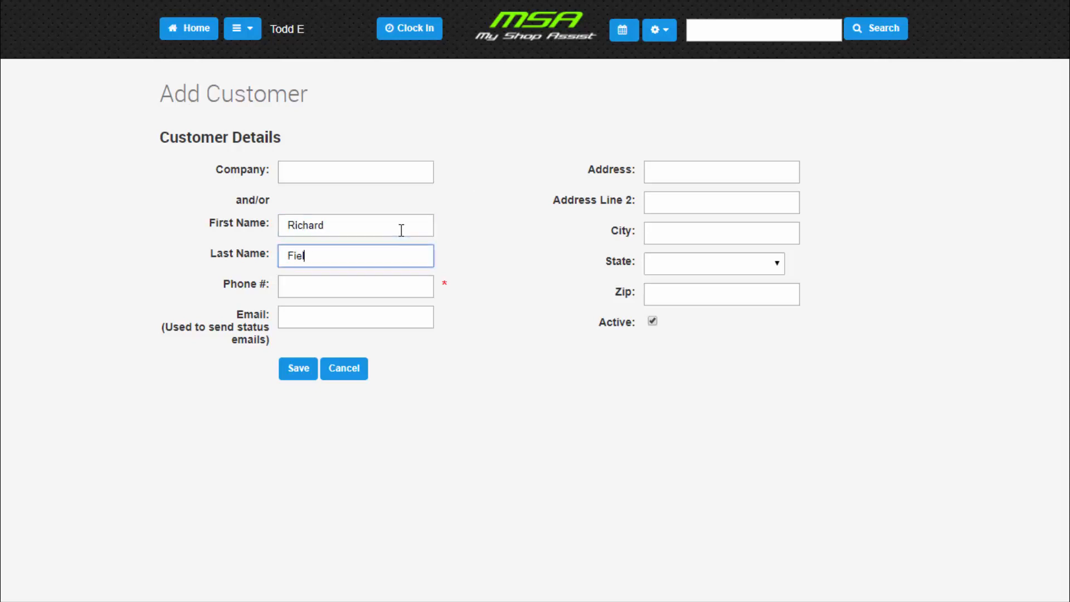
{"action": "key", "text": "Tab"}
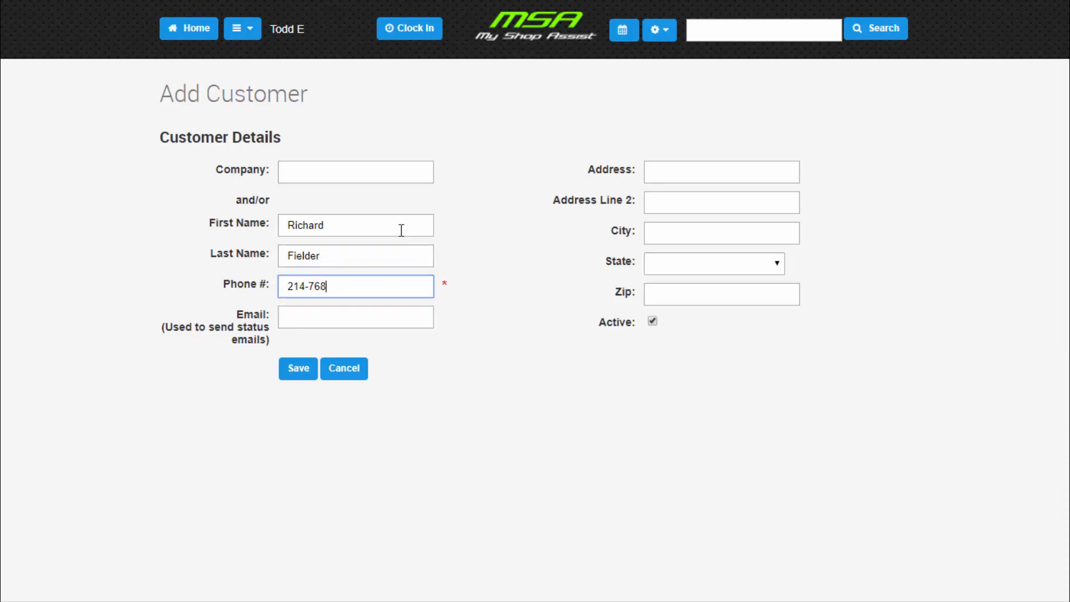
- Enter the customer's e-mail address for status e-mails and save the customer
{"action": "left_click", "coordinate": [364, 319]}
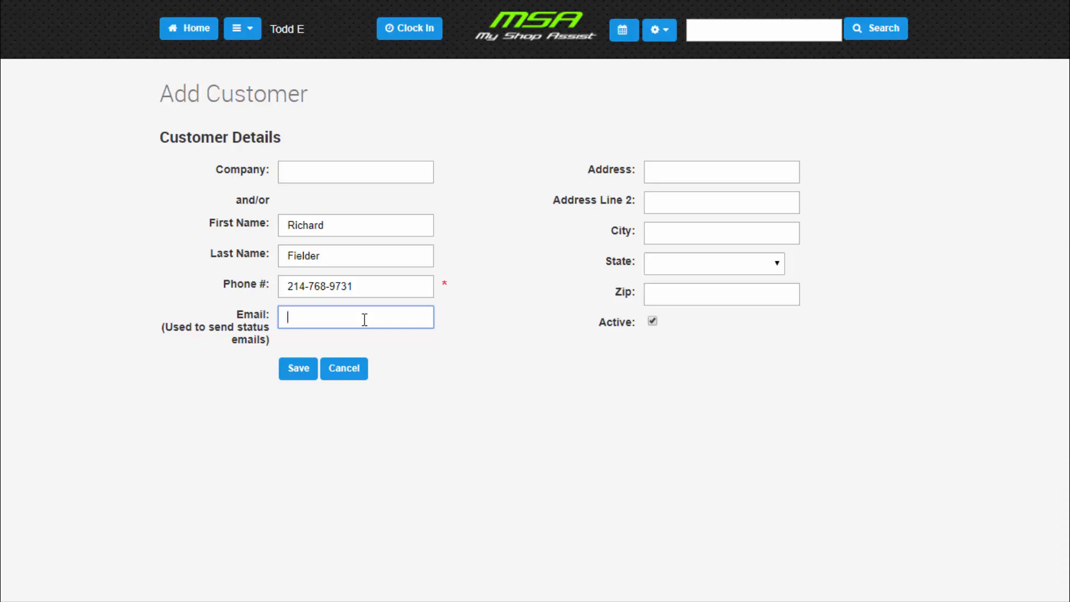
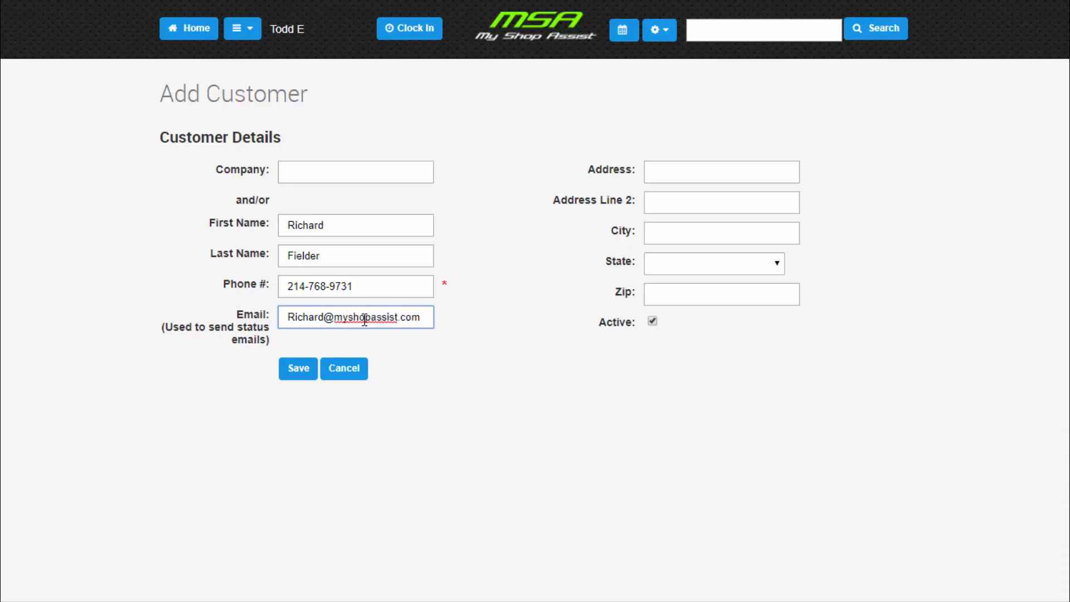
{"action": "left_click", "coordinate": [568, 287]}
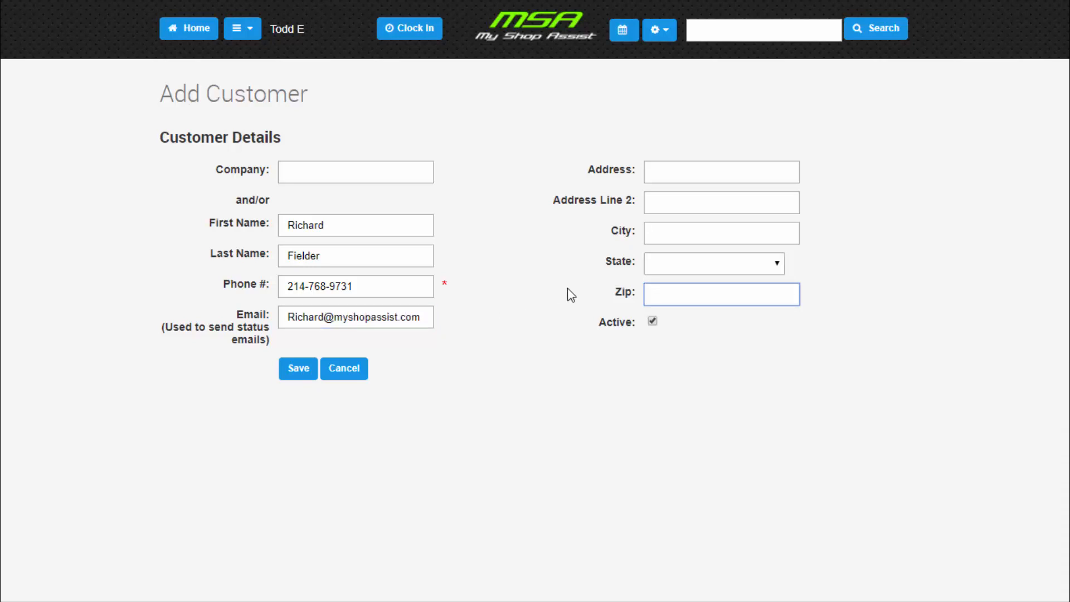
{"action": "left_click", "coordinate": [591, 368]}
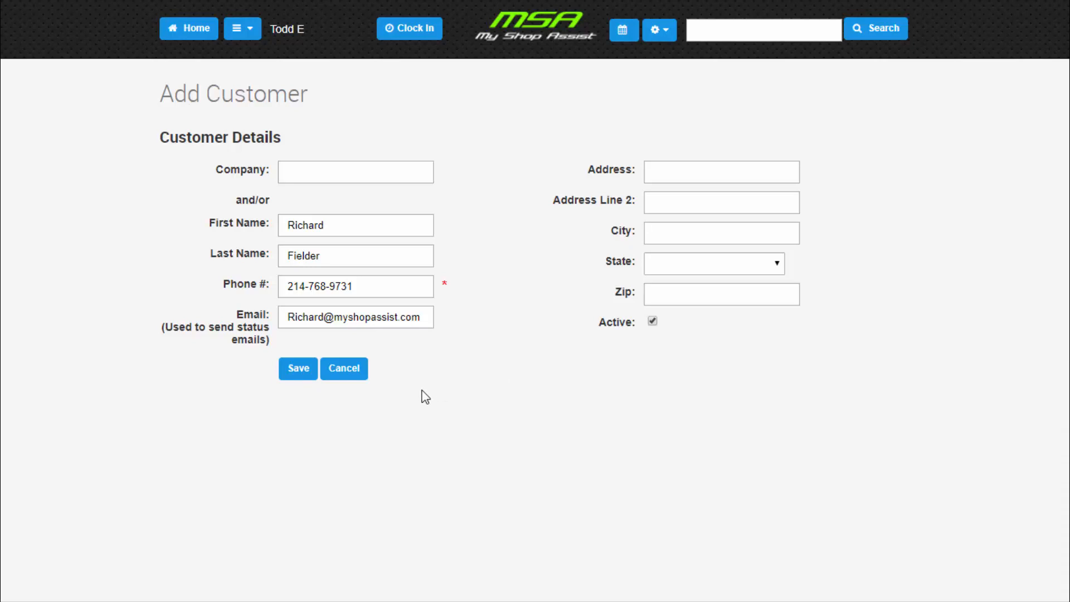
{"action": "left_click", "coordinate": [304, 373]}
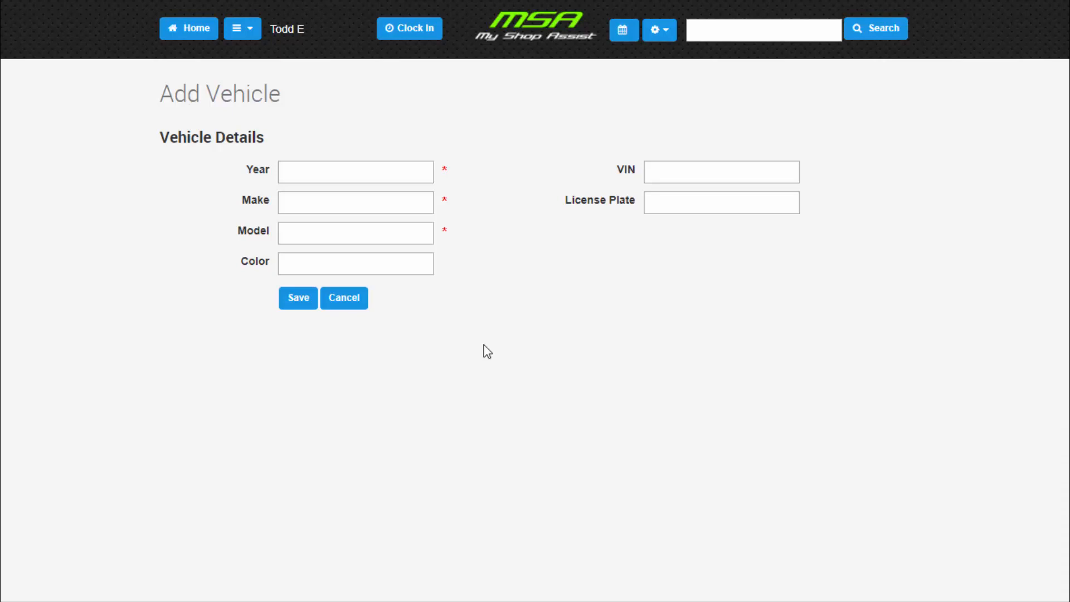
- Enter the customer's vehicle as a 2017 Ford F-150 in the color Black and save the vehicle
{"action": "left_click", "coordinate": [390, 173]}
{"action": "type", "text": "2017"}
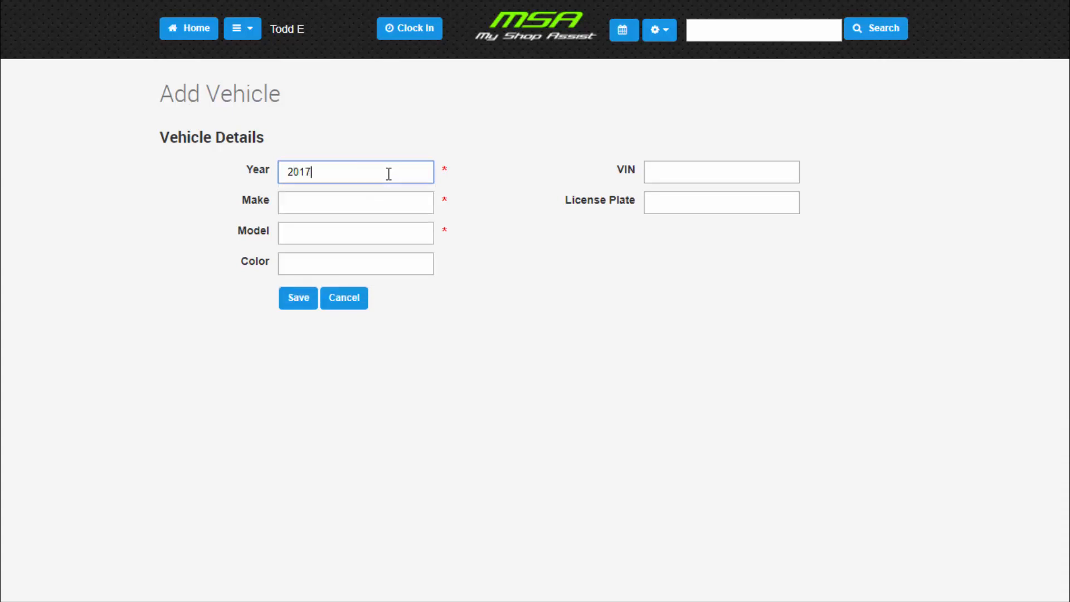
{"action": "key", "text": "Tab"}
{"action": "type", "text": "Ford"}
{"action": "key", "text": "Tab"}
{"action": "type", "text": "F-150"}
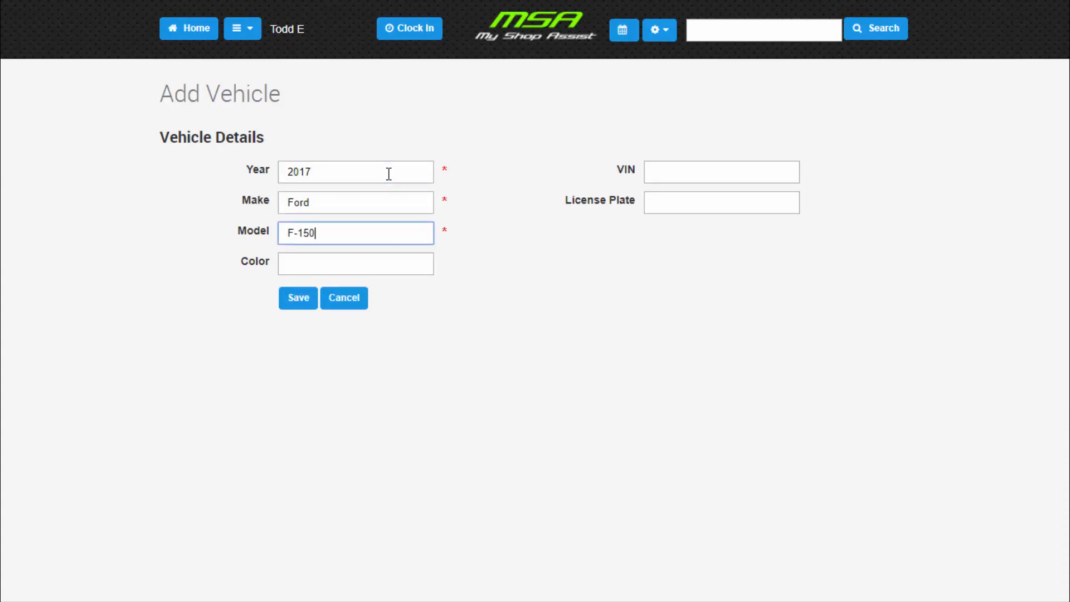
{"action": "key", "text": "Tab"}
{"action": "type", "text": "Black"}
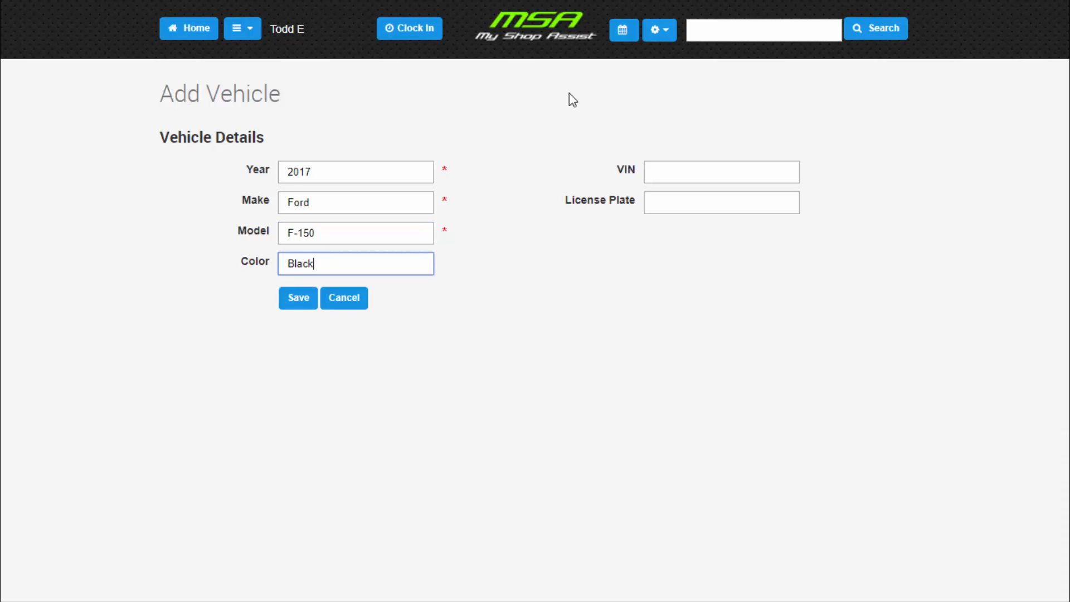
{"action": "left_click", "coordinate": [656, 173]}
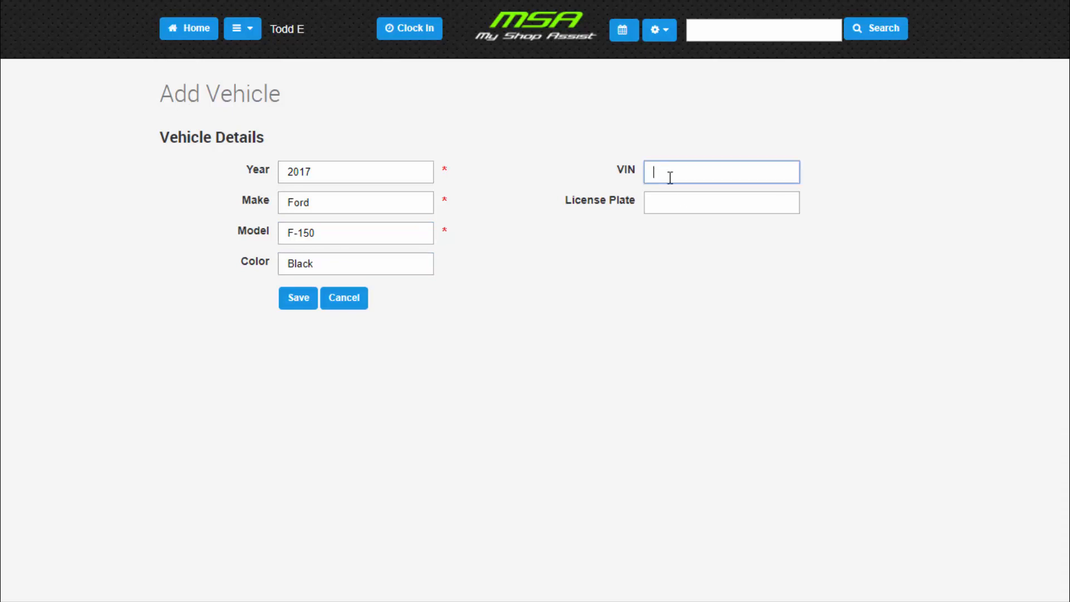
{"action": "left_click", "coordinate": [682, 202]}
{"action": "left_click", "coordinate": [620, 256]}
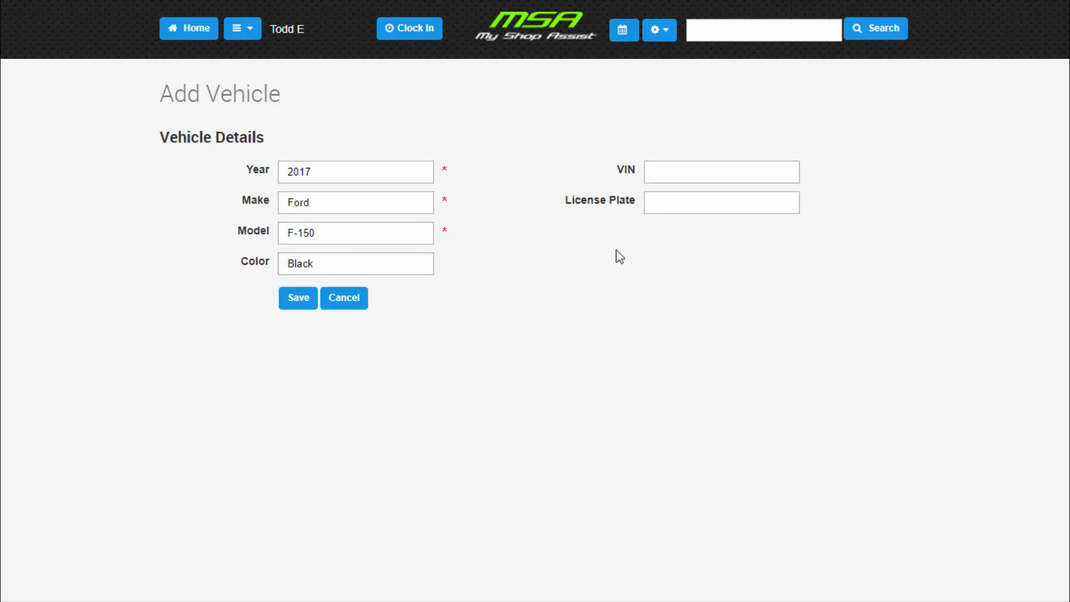
{"action": "left_click", "coordinate": [297, 301]}
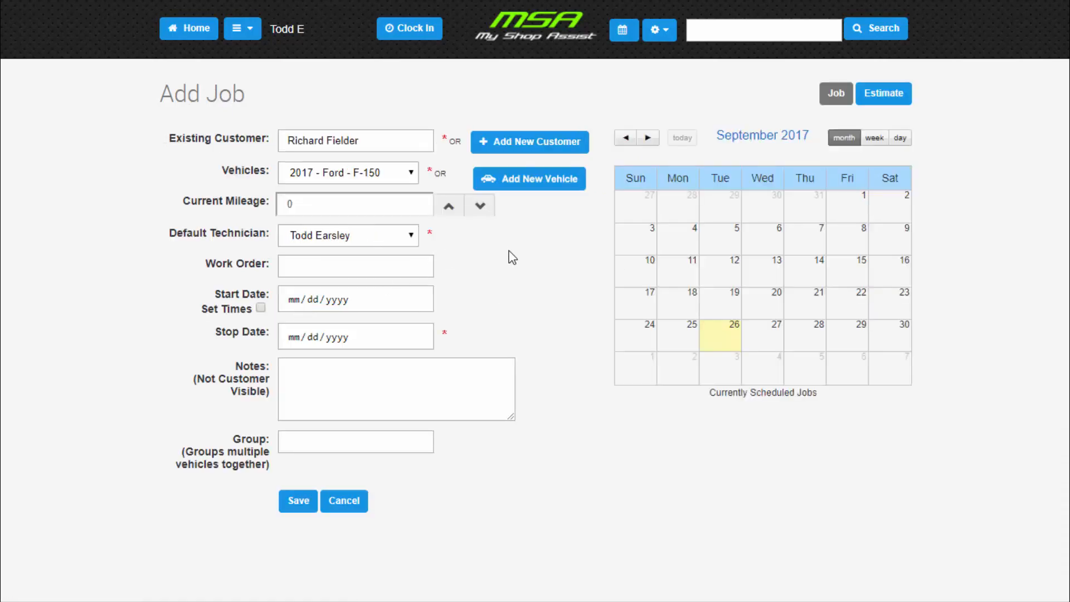
- Set the job's current mileage to 25580 and choose the newly added technician as the default technician
{"action": "left_click", "coordinate": [327, 200]}
{"action": "left_click_drag", "start_coordinate": [328, 201], "coordinate": [263, 210]}
{"action": "type", "text": "25,580"}
{"action": "left_click", "coordinate": [374, 242]}
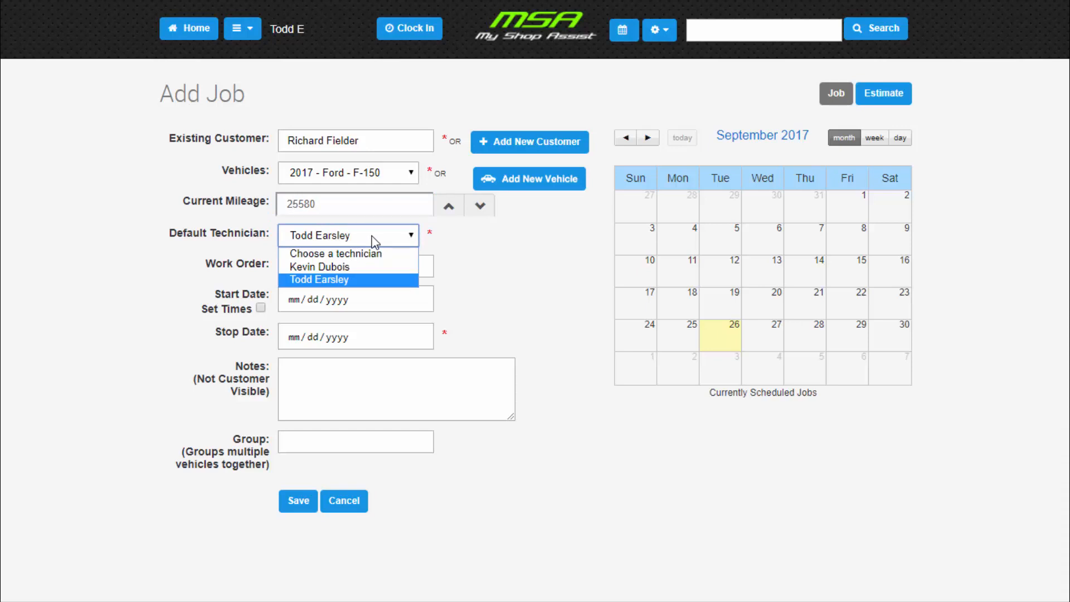
{"action": "left_click", "coordinate": [364, 272]}
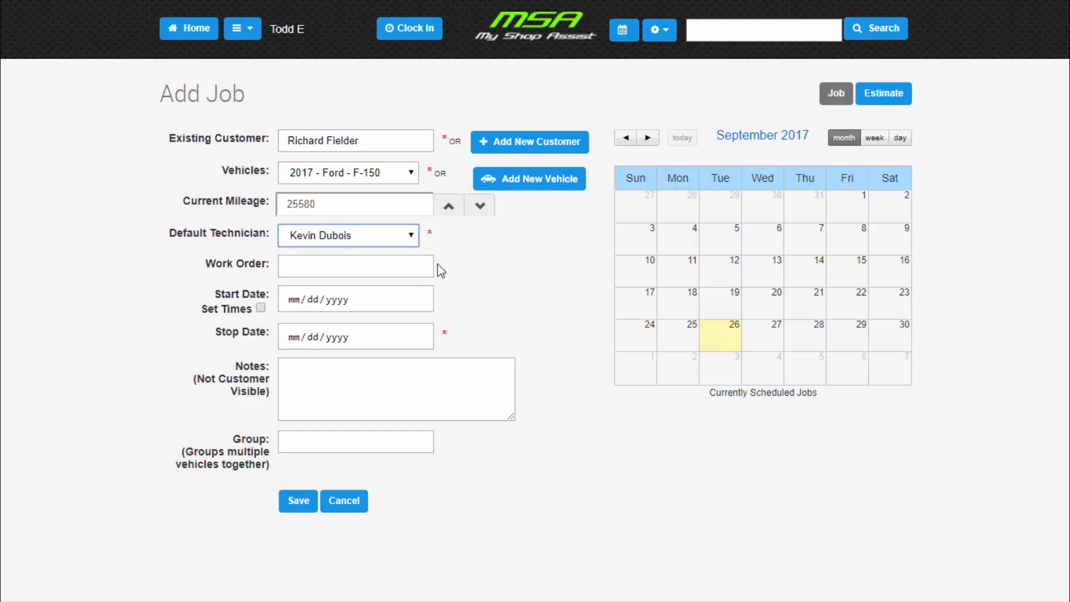
{"action": "left_click", "coordinate": [384, 267]}
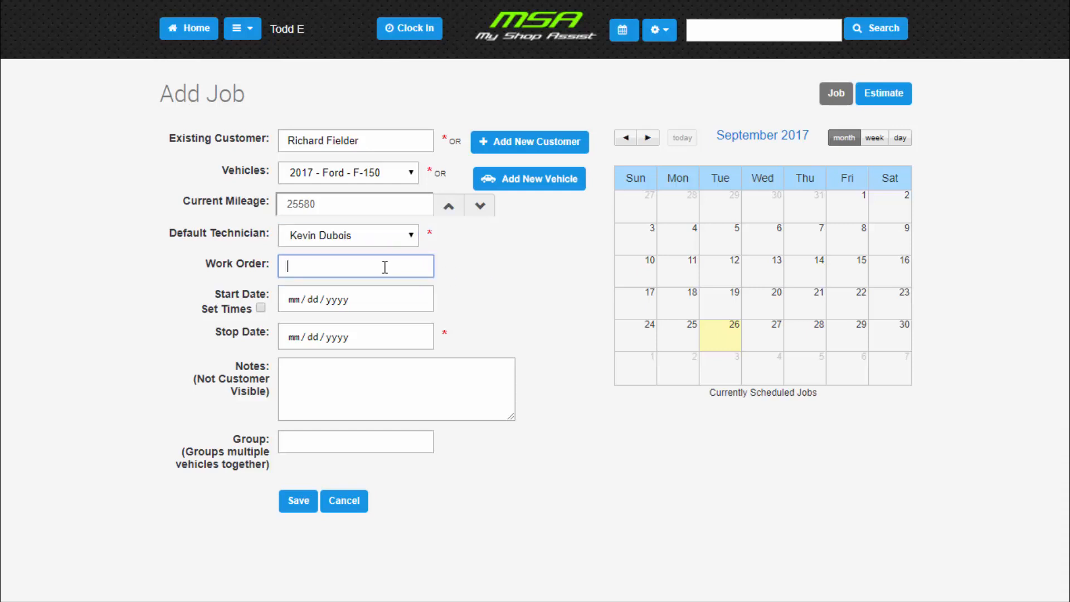
- Schedule the job from 09/26/2017 as the start date to 09/29/2017 as the stop date
{"action": "left_click", "coordinate": [378, 301]}
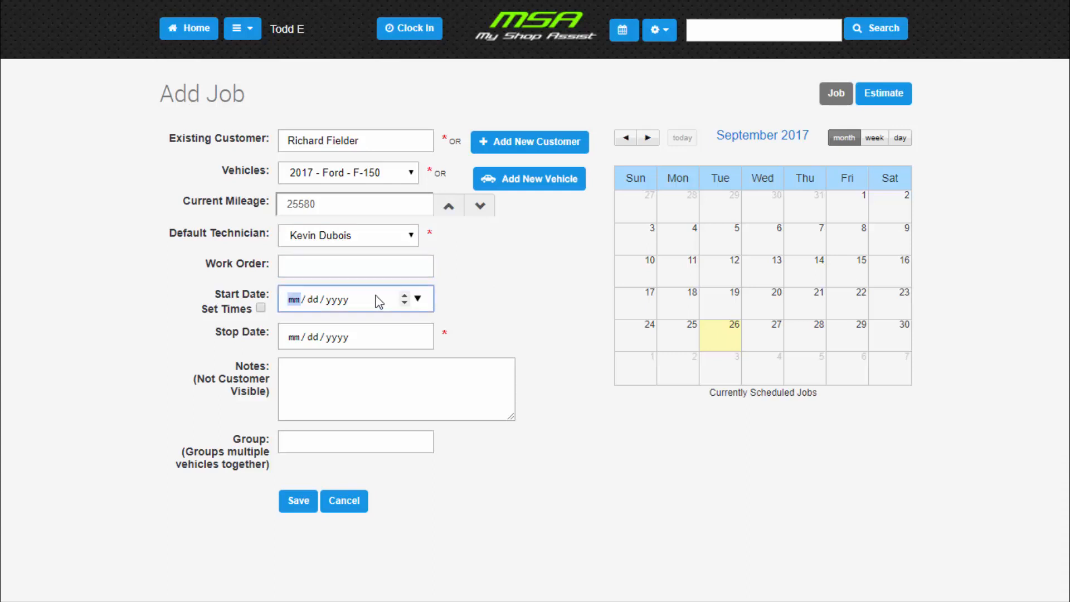
{"action": "left_click", "coordinate": [418, 299]}
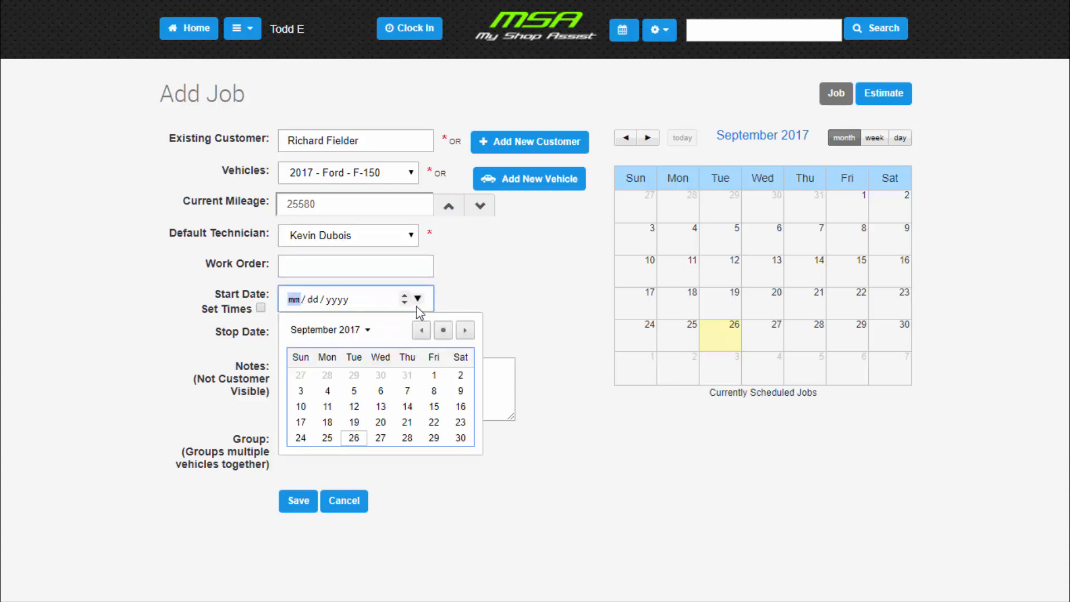
{"action": "left_click", "coordinate": [417, 302]}
{"action": "left_click", "coordinate": [418, 299]}
{"action": "left_click", "coordinate": [597, 316]}
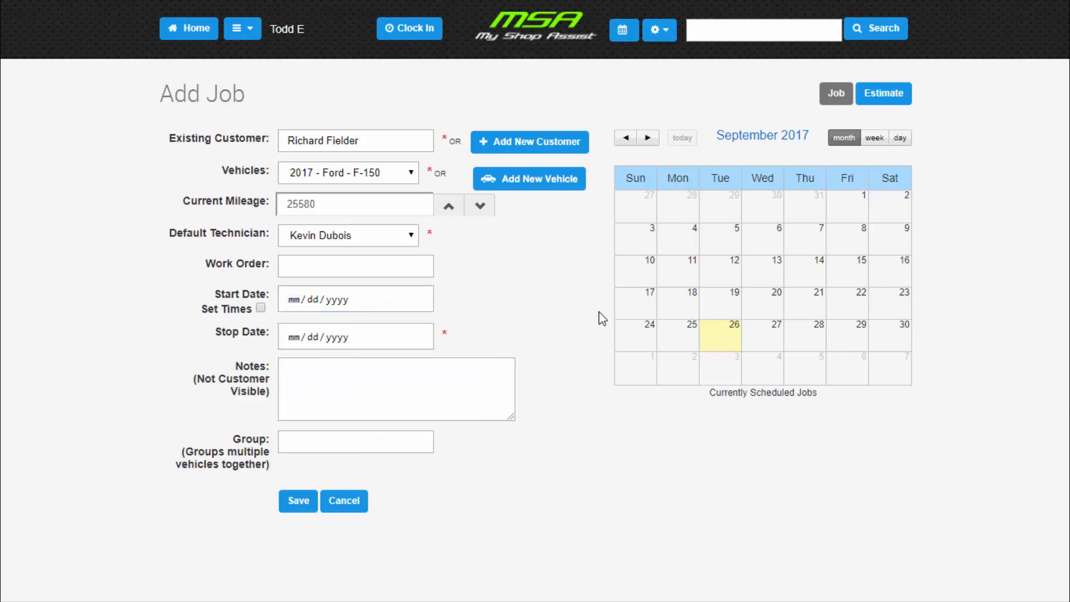
{"action": "left_click", "coordinate": [723, 343]}
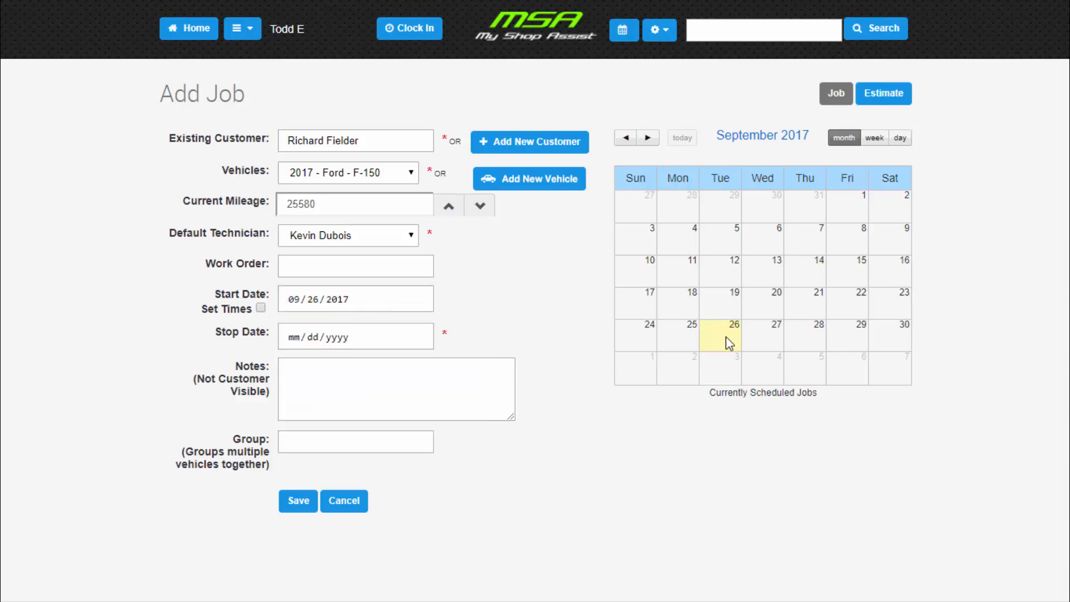
{"action": "left_click", "coordinate": [845, 343]}
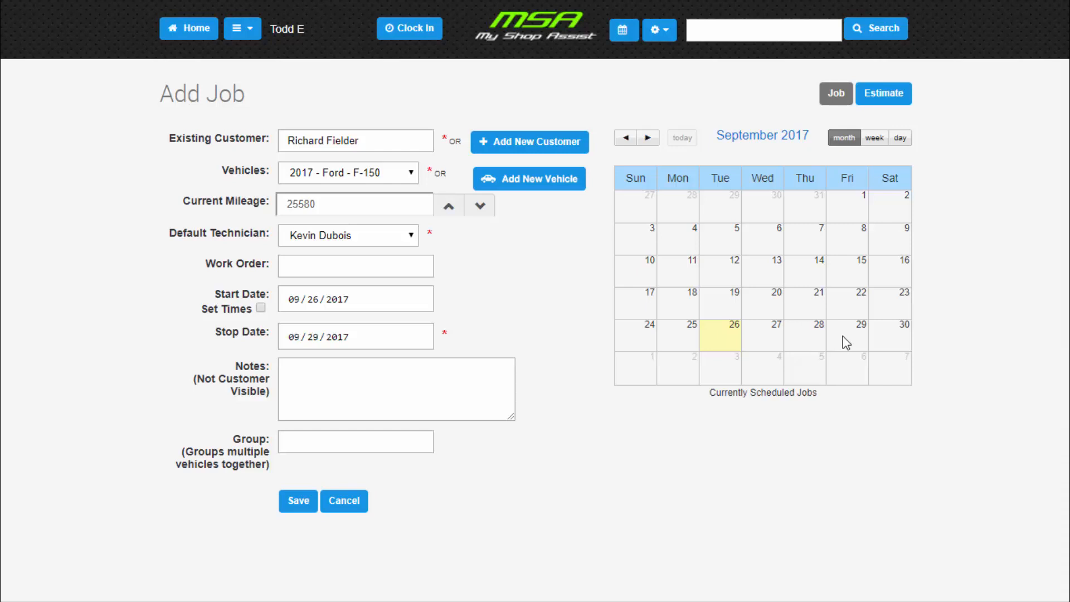
- Save the new job with the notes and group left blank
{"action": "left_click", "coordinate": [355, 373]}
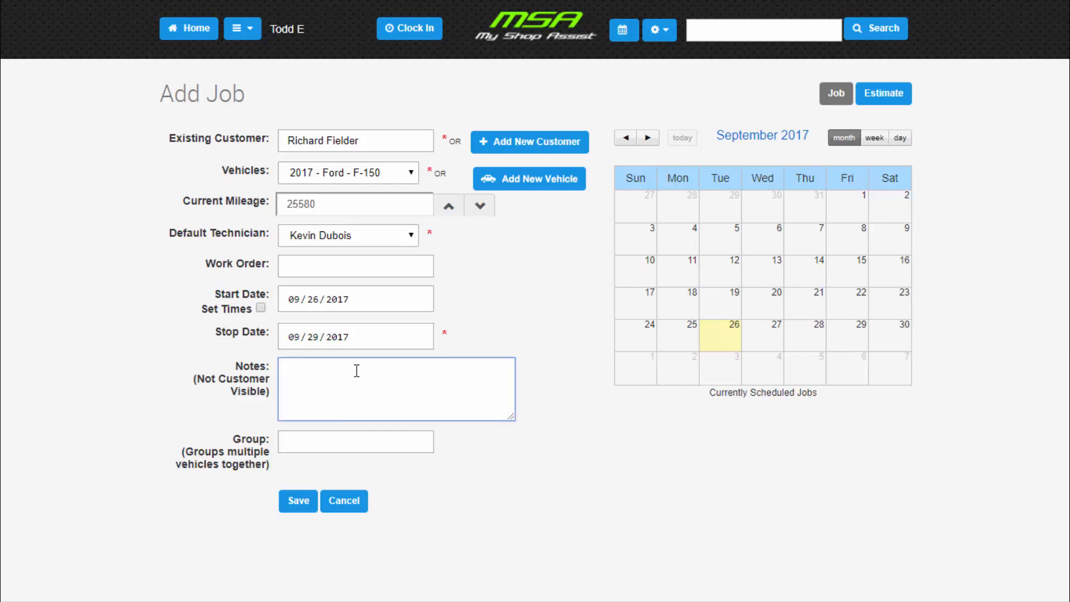
{"action": "left_click", "coordinate": [306, 443]}
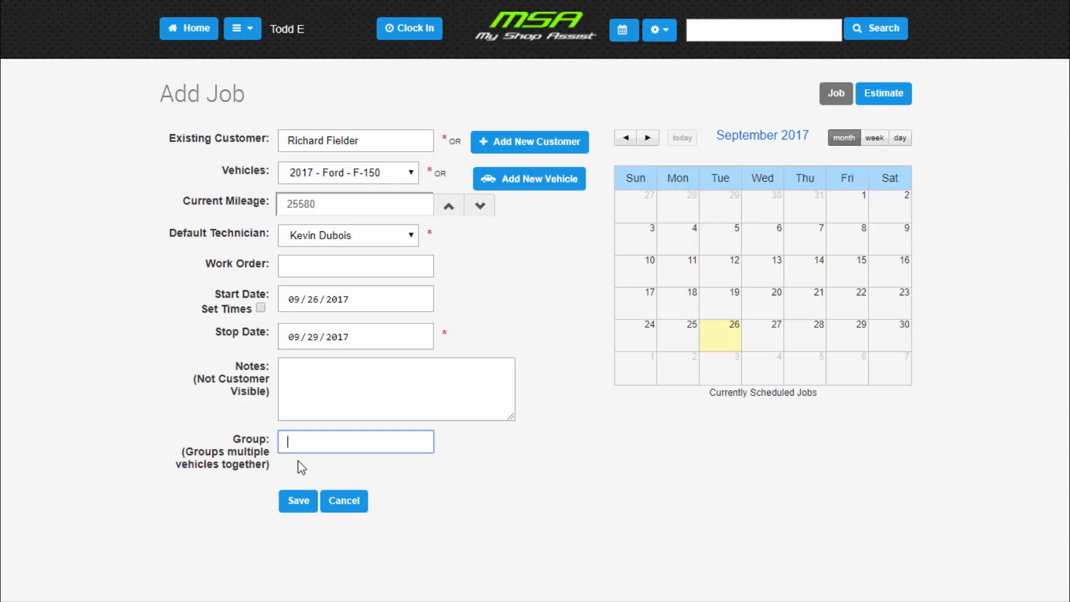
{"action": "left_click", "coordinate": [300, 503]}
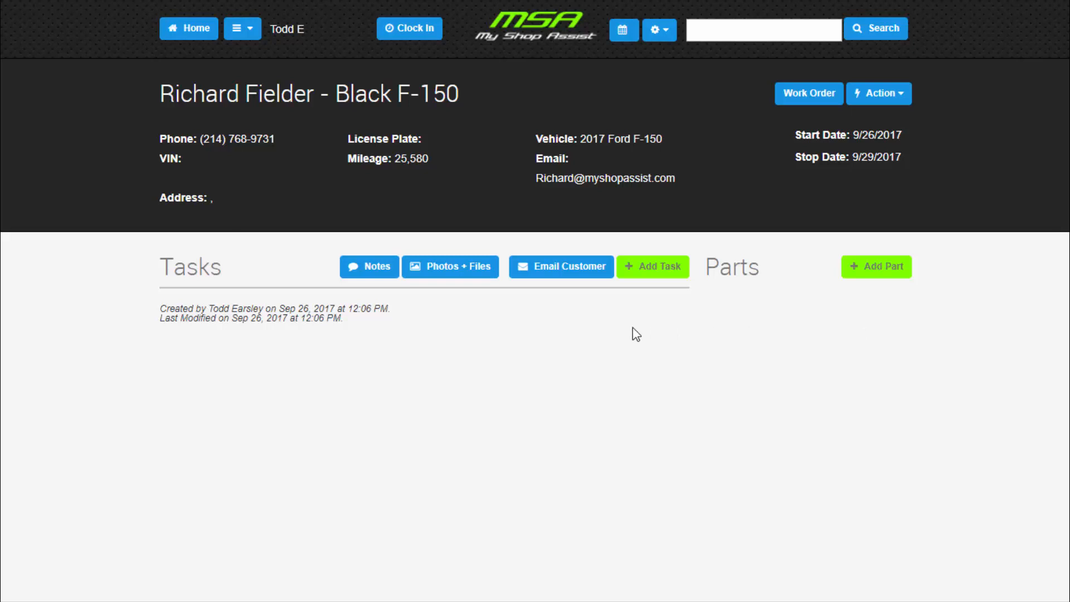
- Start a new task for the job and name it "Intercooler Install"
{"action": "left_click", "coordinate": [648, 271]}
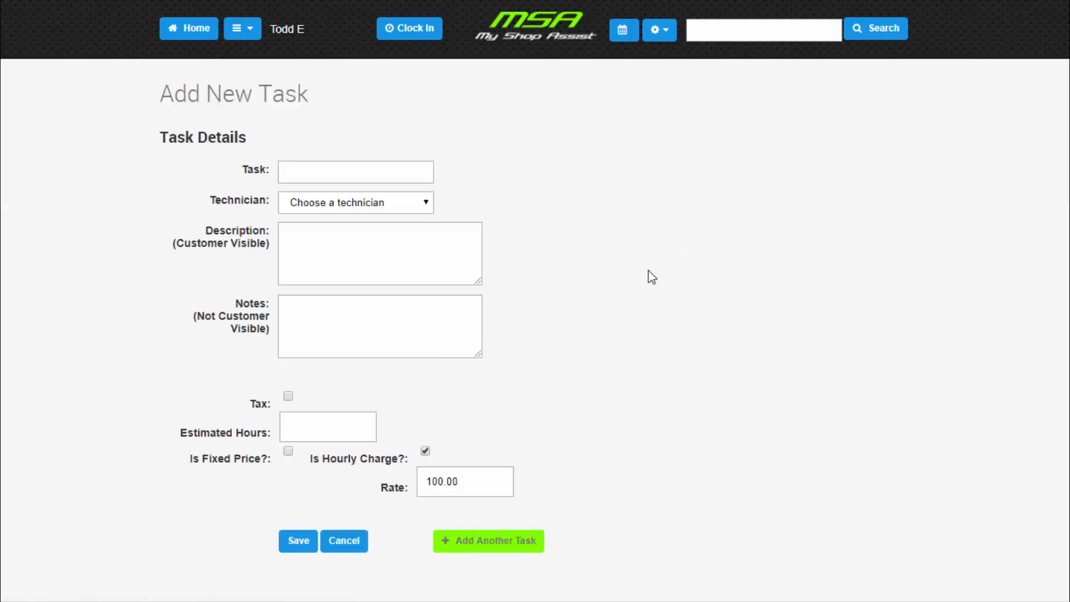
{"action": "left_click", "coordinate": [370, 171]}
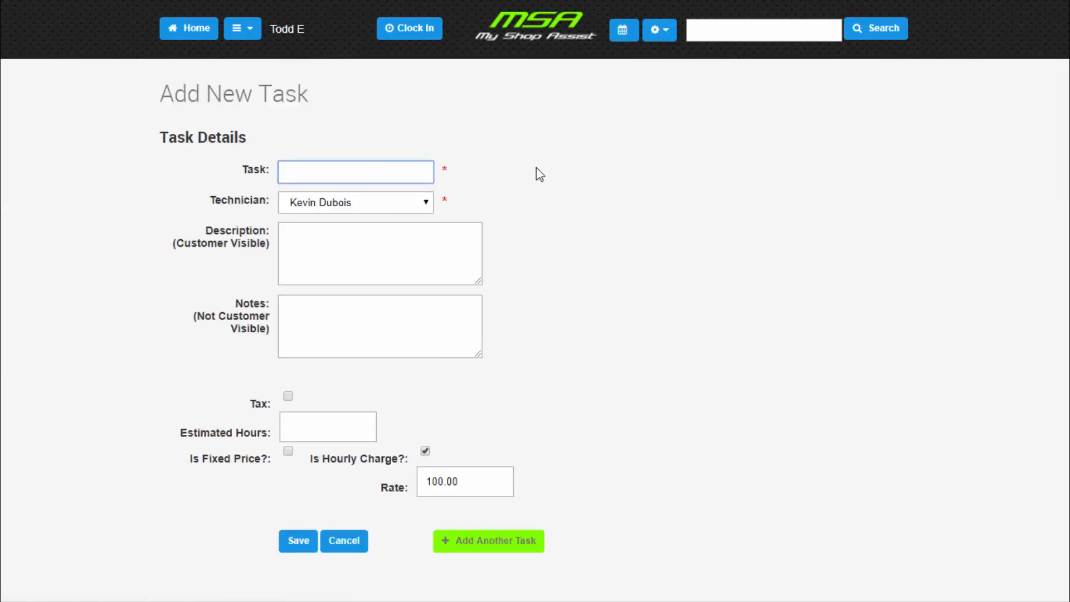
{"action": "type", "text": "Intercooler Install"}
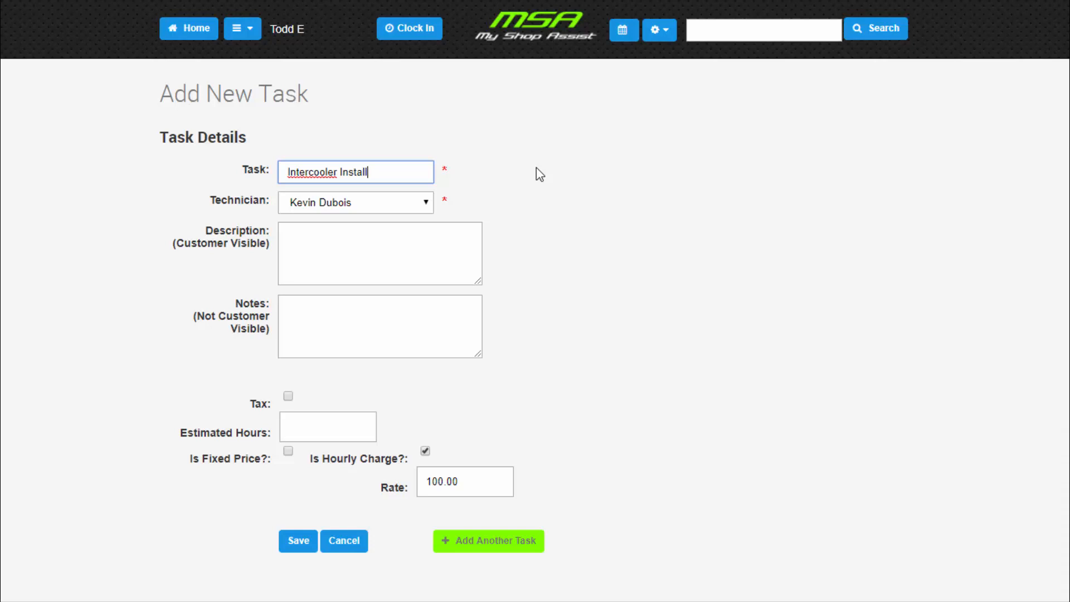
{"action": "left_click", "coordinate": [466, 208]}
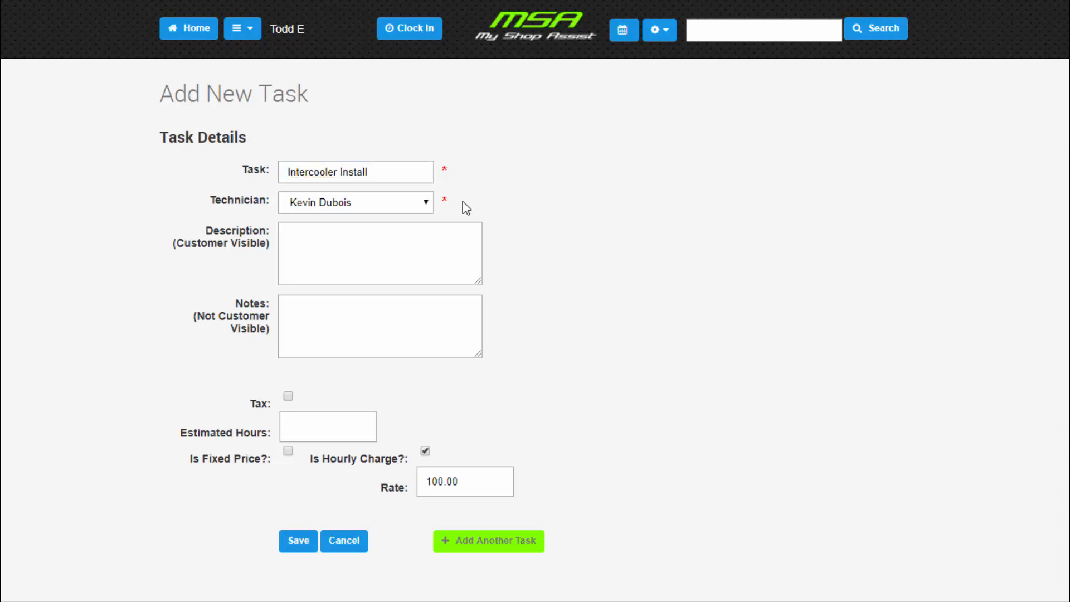
{"action": "left_click", "coordinate": [428, 208]}
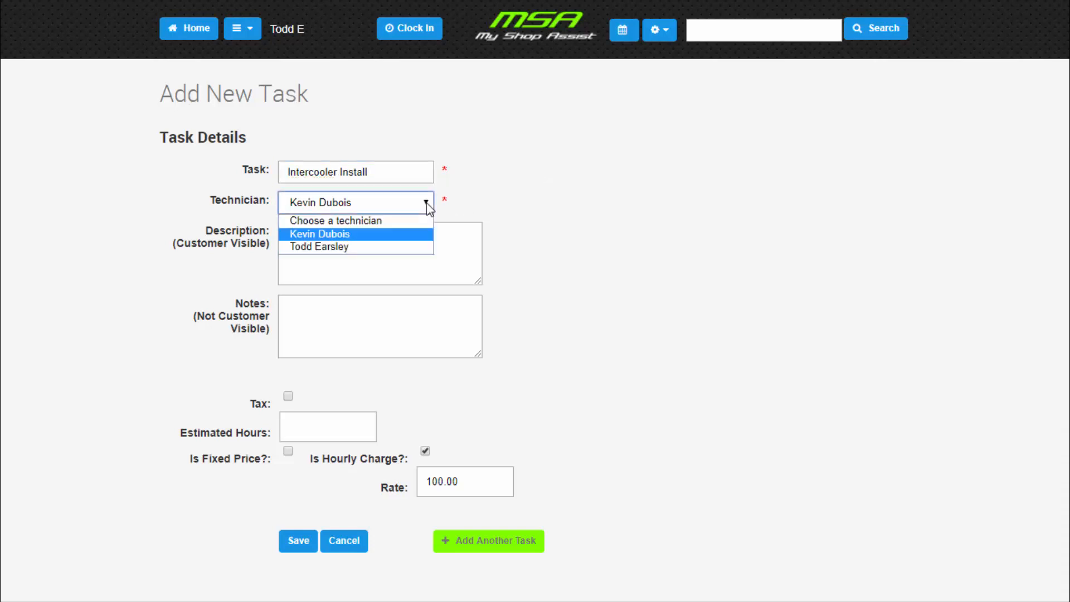
{"action": "left_click", "coordinate": [429, 206]}
{"action": "left_click", "coordinate": [473, 204]}
- Enter the customer-visible description "Remove and Replace intercooler" and set the task's estimated hours to 1.0
{"action": "left_click", "coordinate": [363, 247]}
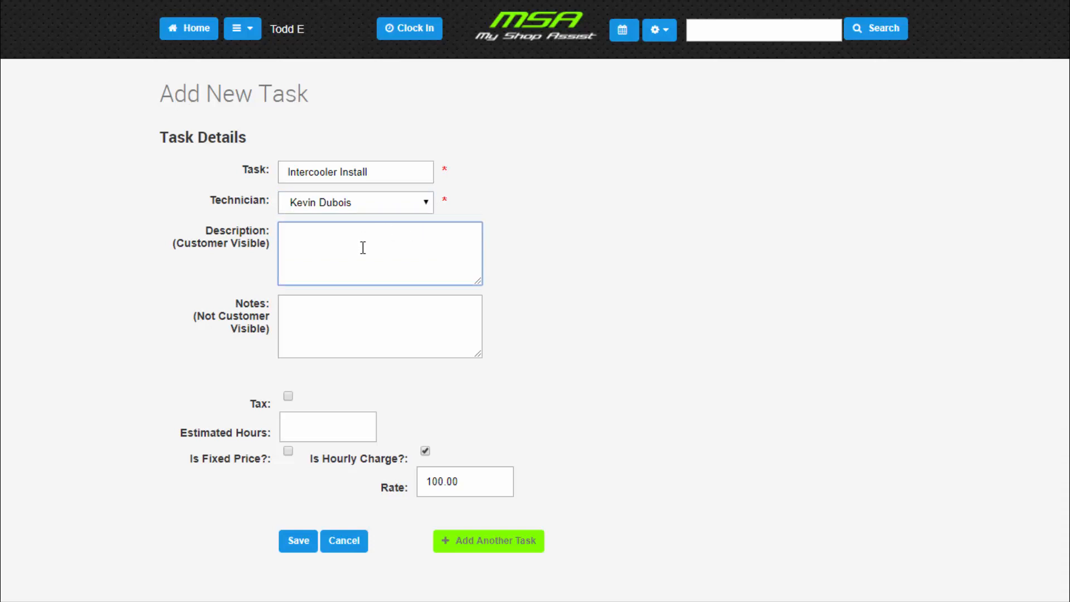
{"action": "type", "text": "Remove and Replace intercooler"}
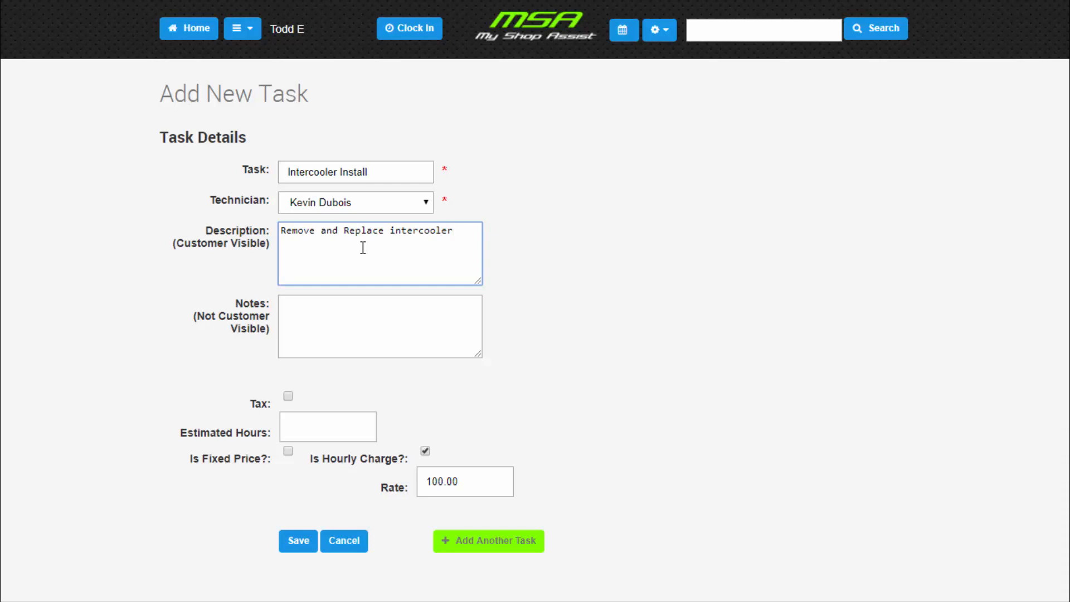
{"action": "left_click", "coordinate": [316, 380]}
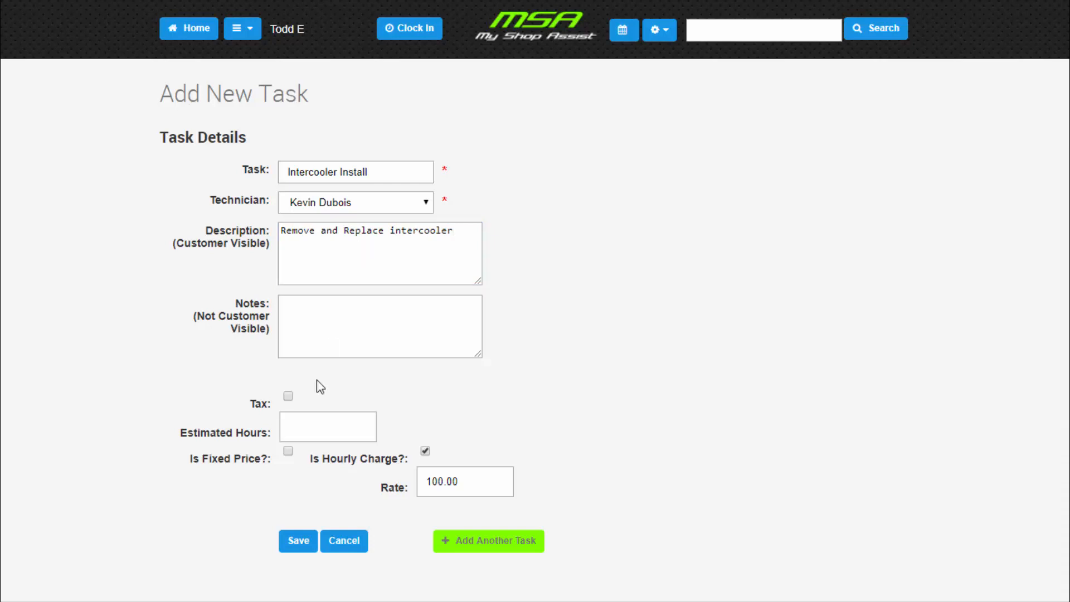
{"action": "left_click", "coordinate": [299, 430]}
{"action": "type", "text": "10"}
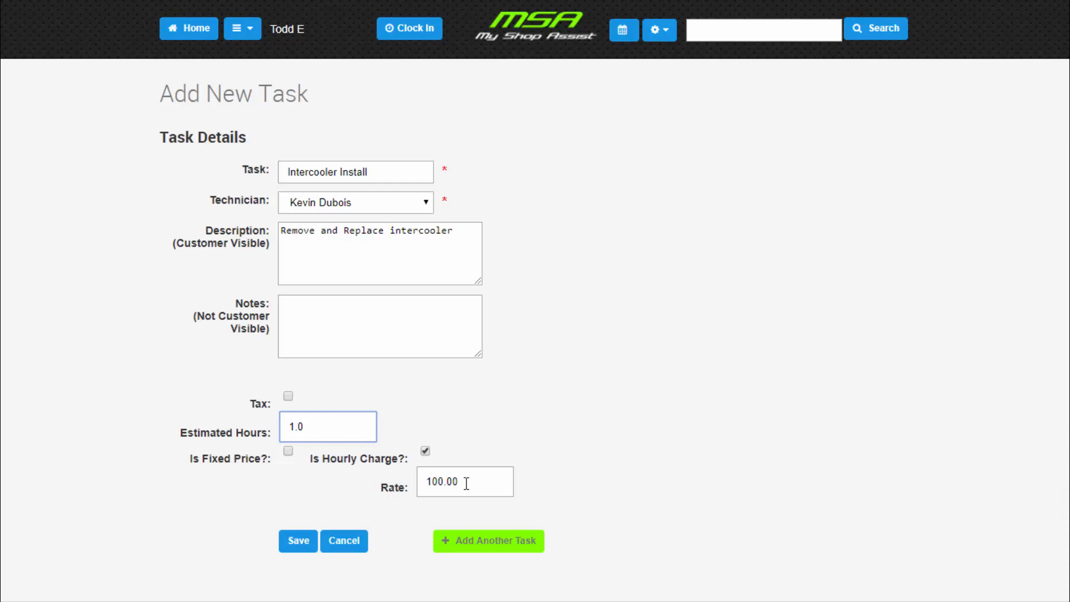
- Make the task fixed price at 125, then save it and accept adding it as a new service
{"action": "left_click", "coordinate": [289, 451]}
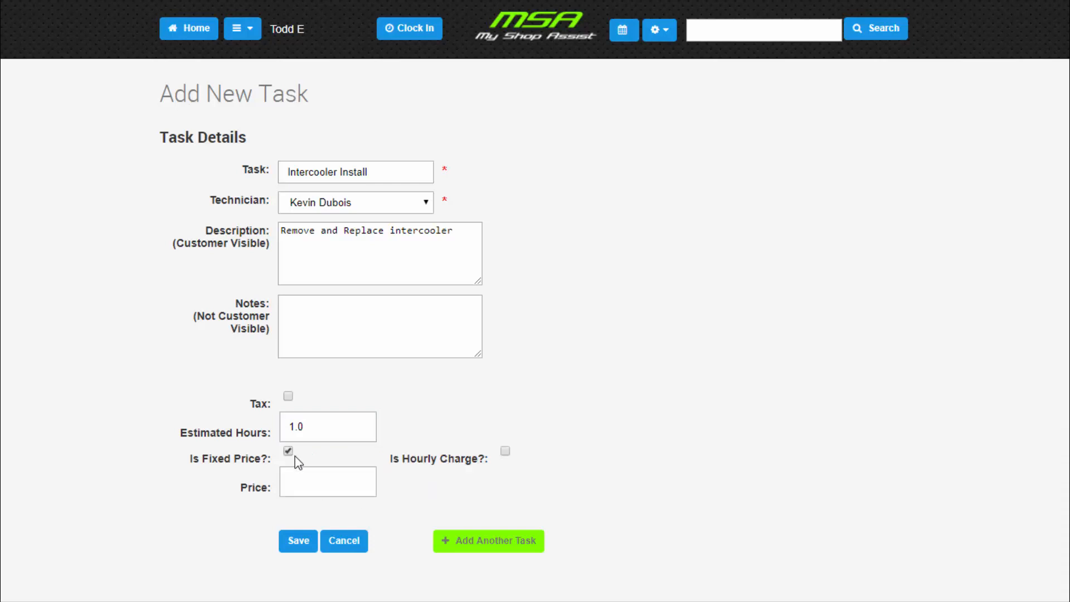
{"action": "left_click", "coordinate": [299, 485]}
{"action": "type", "text": "125"}
{"action": "left_click", "coordinate": [306, 542]}
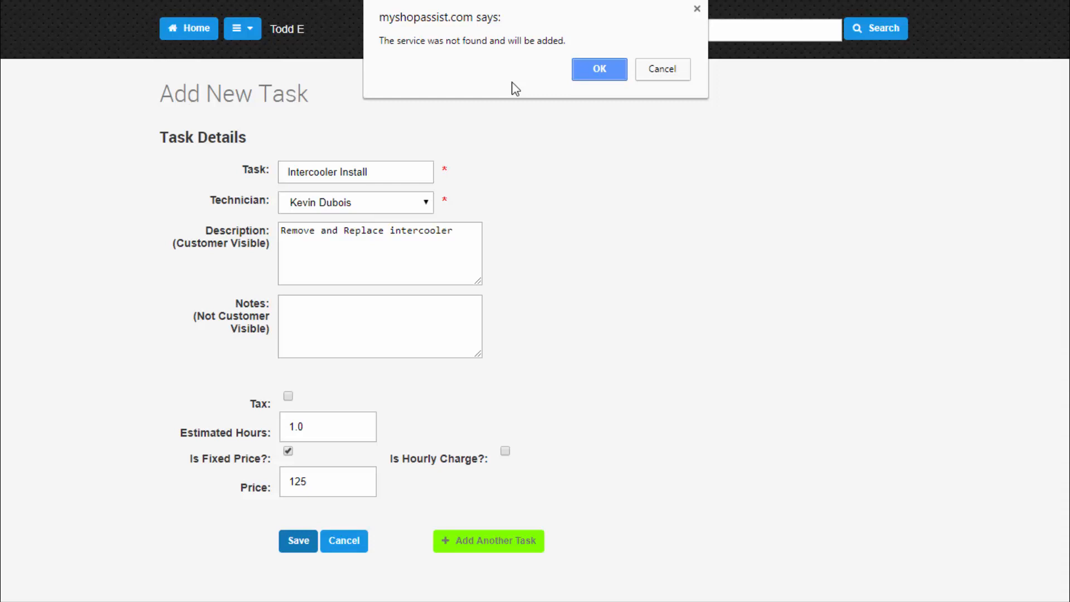
{"action": "left_click", "coordinate": [590, 68]}
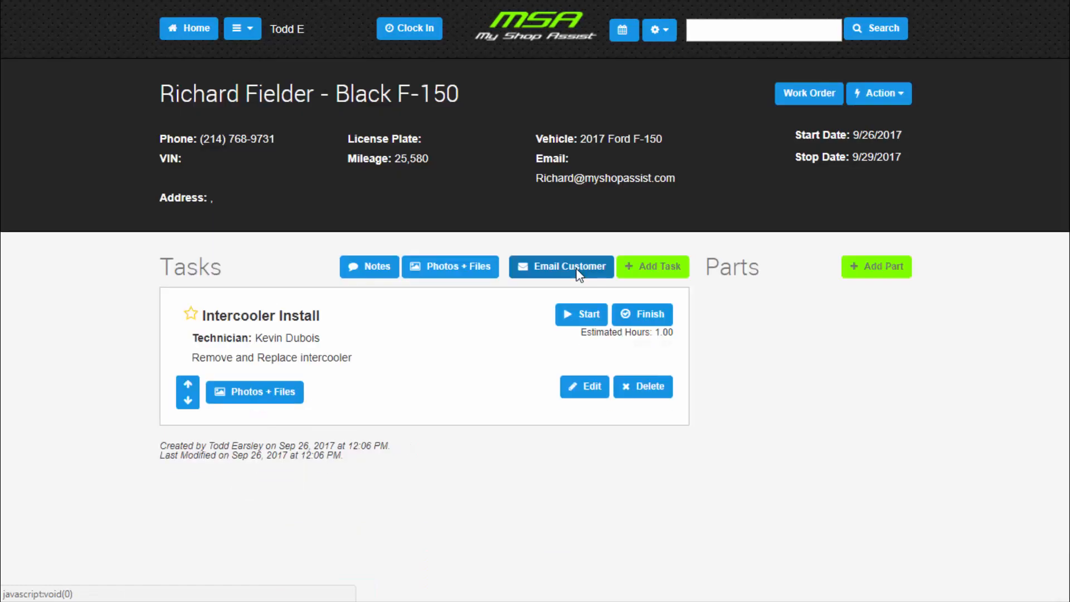
- Start a new part for the job and name it "ACME Intercooler"
{"action": "left_click", "coordinate": [863, 275]}
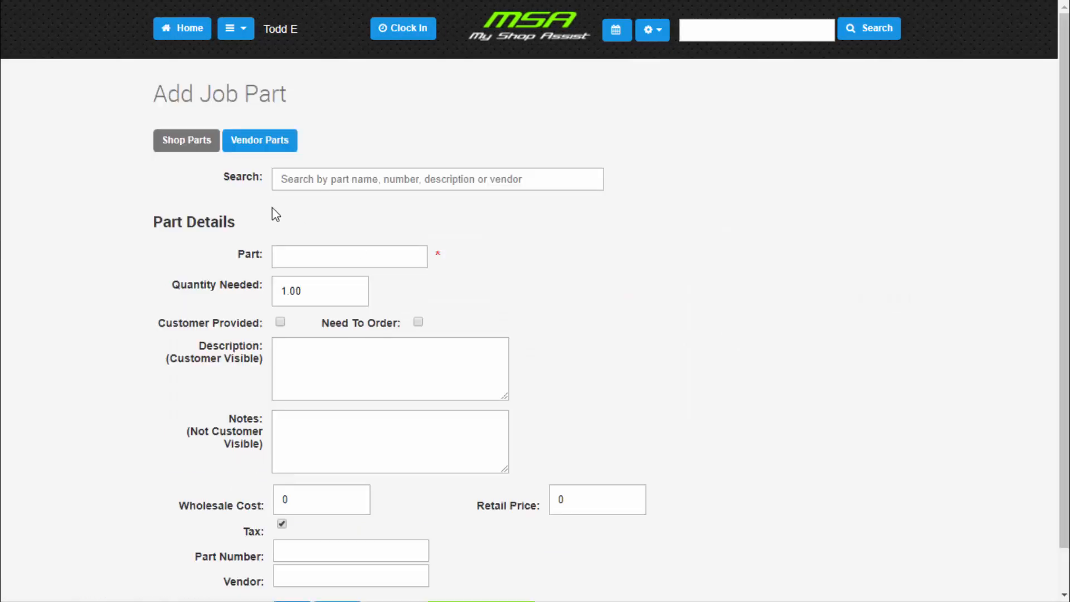
{"action": "left_click", "coordinate": [282, 178]}
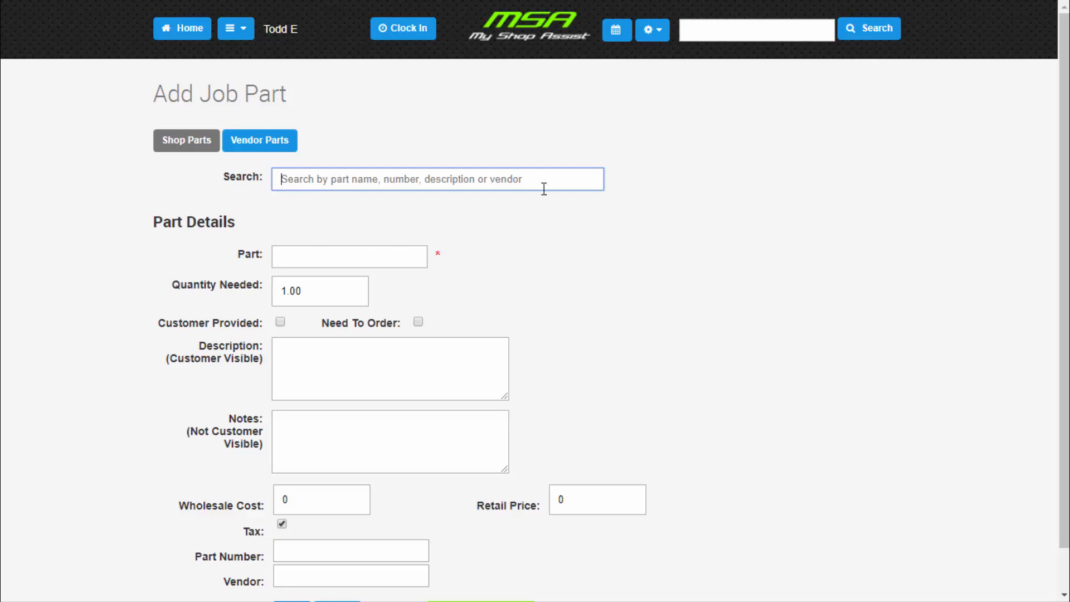
{"action": "left_click", "coordinate": [315, 252]}
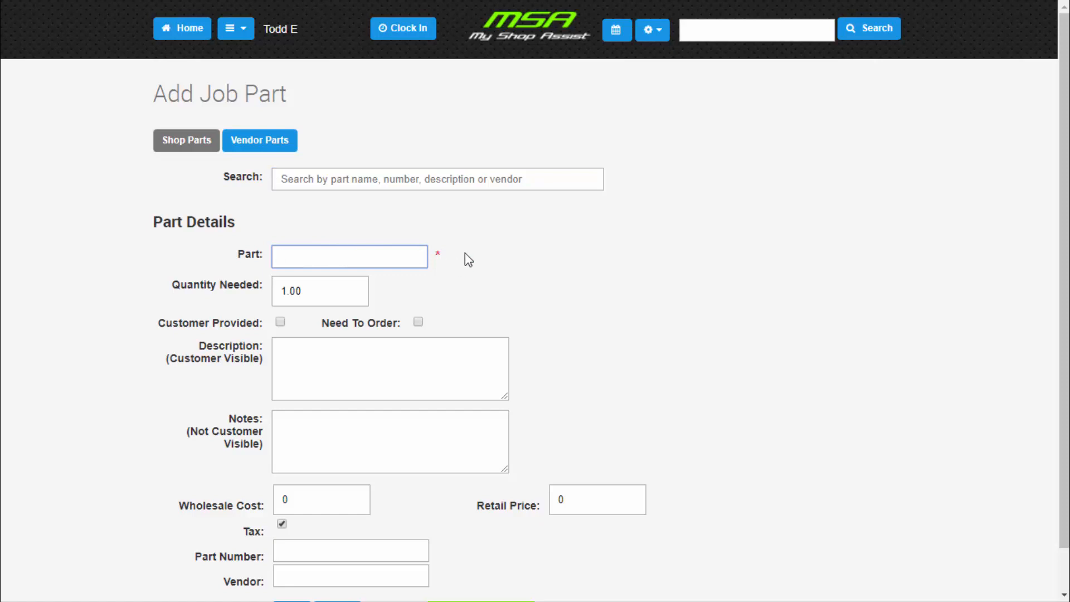
{"action": "type", "text": "ACME Intercooler"}
- Flag the part as Need To Order and enter the customer-visible description "3" ACME Intercooler for EcoBoost F-150"
{"action": "left_click", "coordinate": [323, 291]}
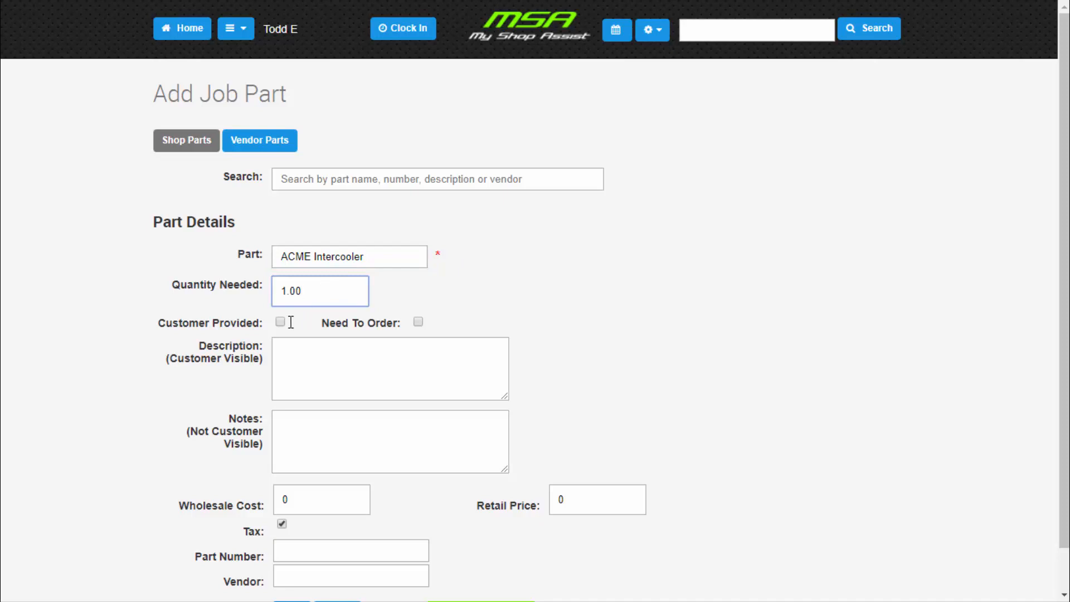
{"action": "left_click", "coordinate": [419, 322]}
{"action": "left_click", "coordinate": [365, 361]}
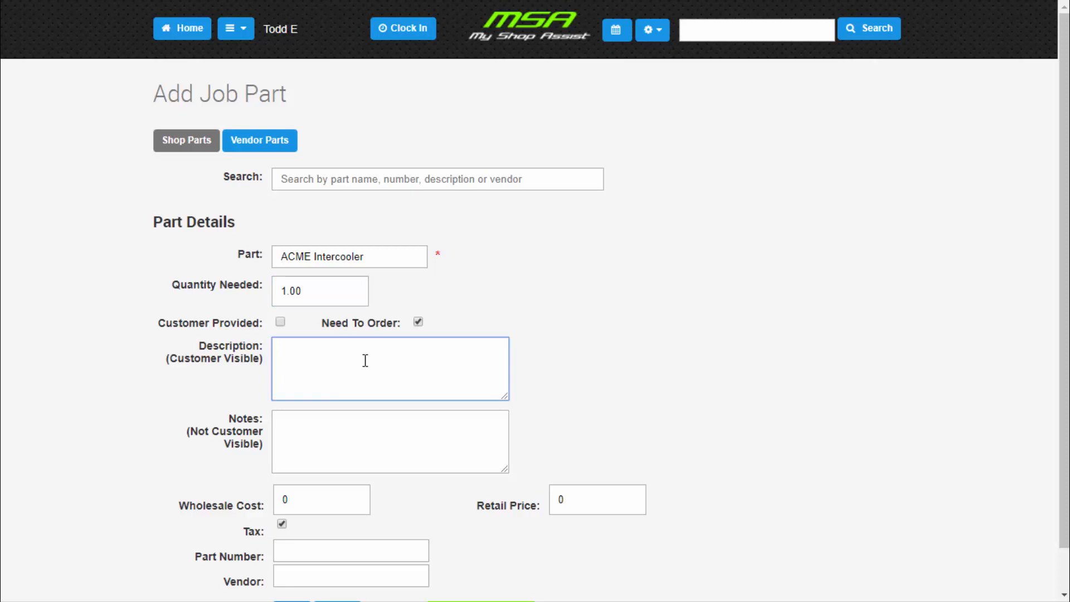
{"action": "type", "text": "3\" ACME Intercooler for EcoBoost F-150"}
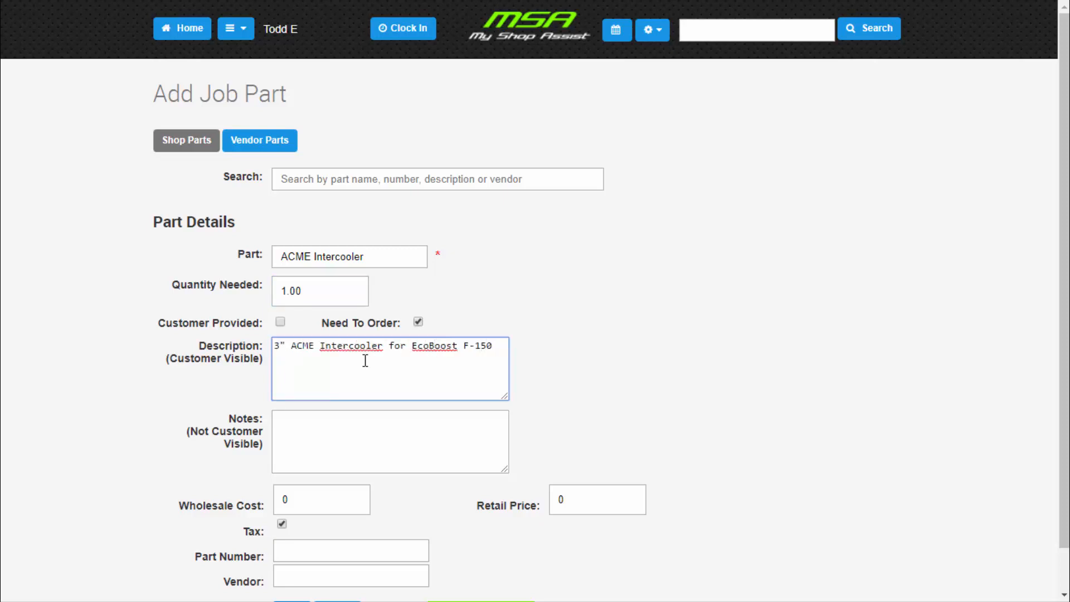
{"action": "scroll", "coordinate": [366, 372], "scroll_direction": "down", "scroll_amount": 1}
{"action": "left_click", "coordinate": [364, 379]}
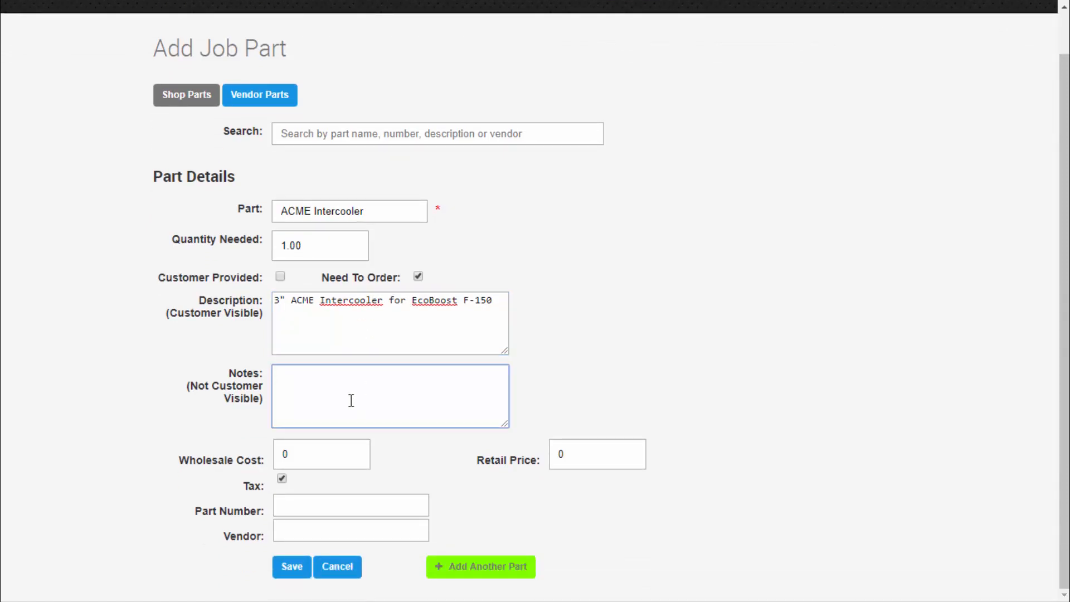
- Set the part's wholesale cost to 287 and its retail price to 350
{"action": "left_click", "coordinate": [313, 452]}
{"action": "left_click_drag", "start_coordinate": [312, 452], "coordinate": [270, 456]}
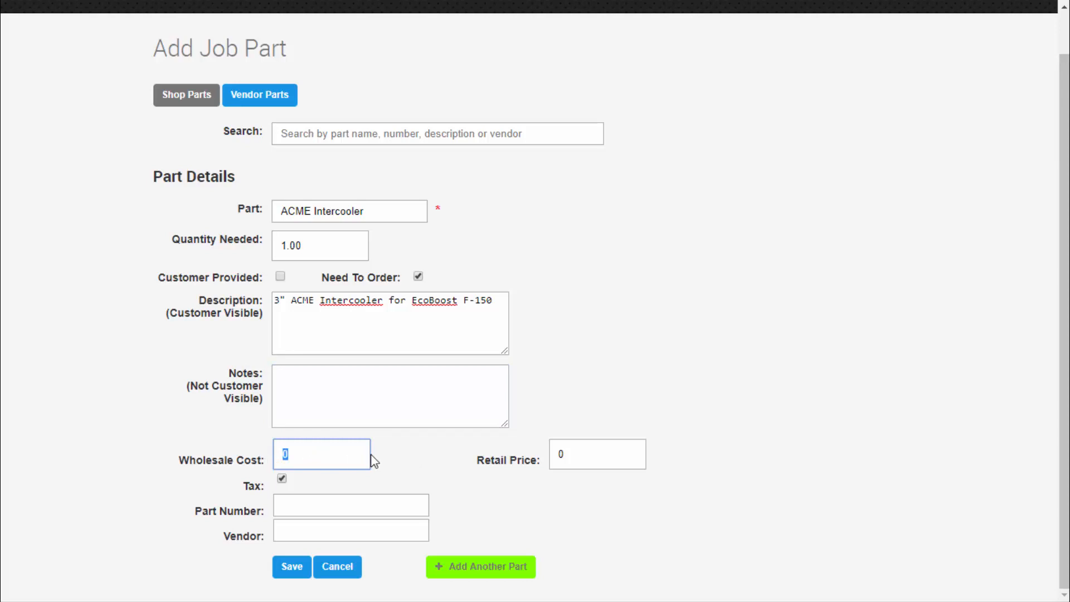
{"action": "type", "text": "287"}
{"action": "key", "text": "Tab"}
{"action": "type", "text": "350"}
- Enter part number ACME123 and vendor "ACME Fab", then save the part and accept adding it as a new part
{"action": "left_click", "coordinate": [314, 507]}
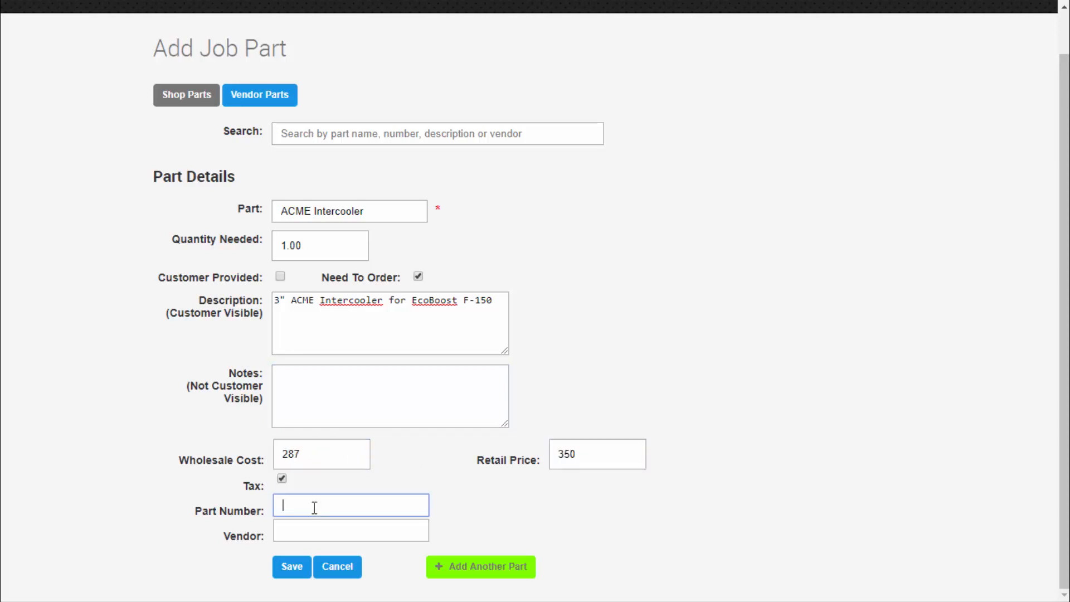
{"action": "type", "text": "ACME123"}
{"action": "key", "text": "Tab"}
{"action": "type", "text": "ACME Fab"}
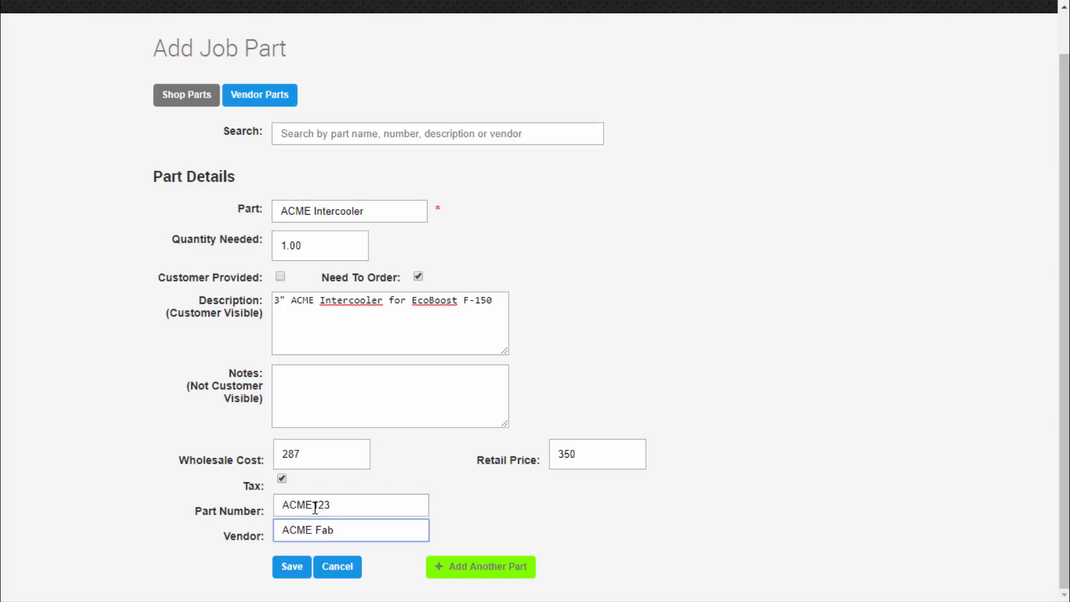
{"action": "left_click", "coordinate": [297, 560]}
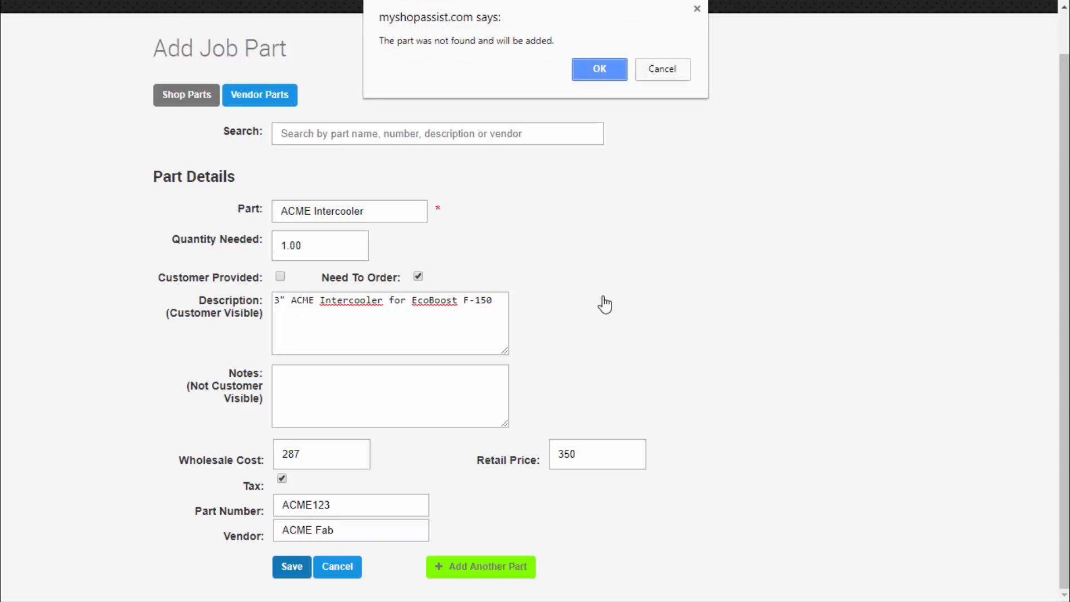
{"action": "left_click", "coordinate": [600, 70]}
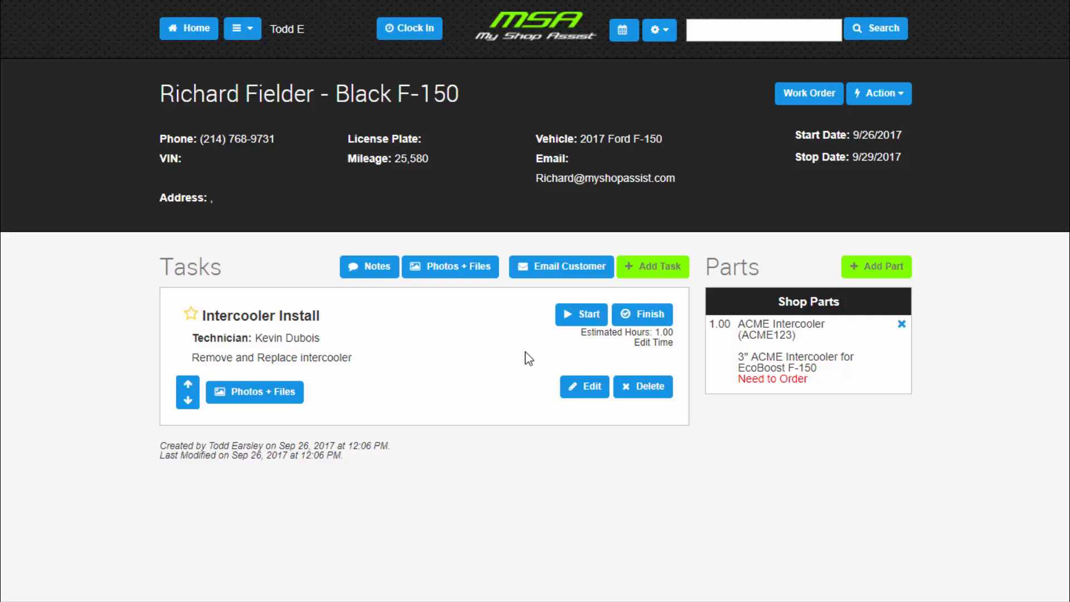
- Start work on the Intercooler Install task and mark it as finished
{"action": "left_click", "coordinate": [567, 328]}
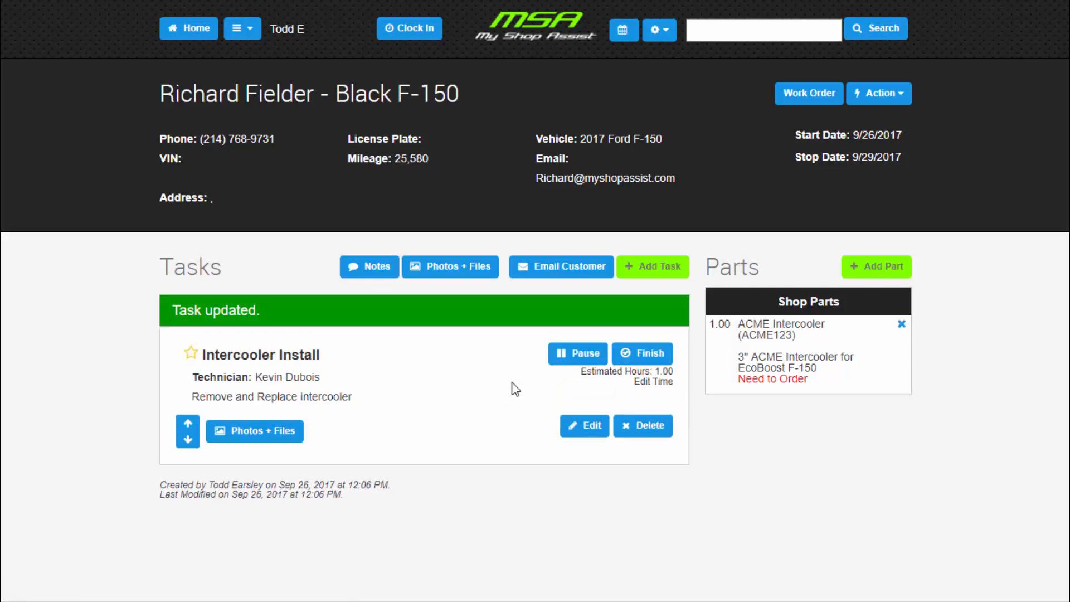
{"action": "left_click", "coordinate": [624, 362]}
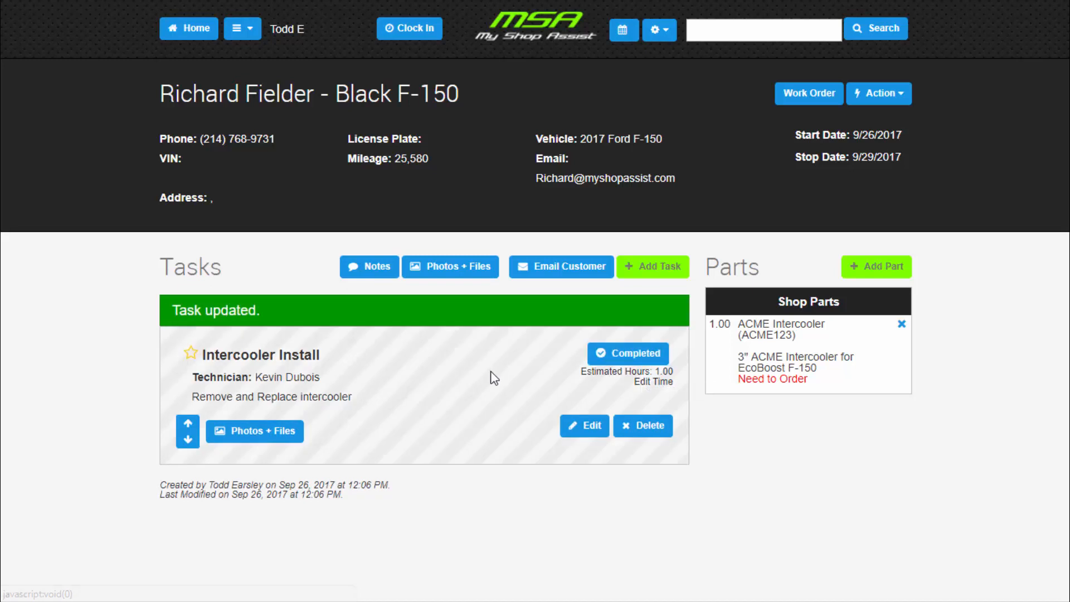